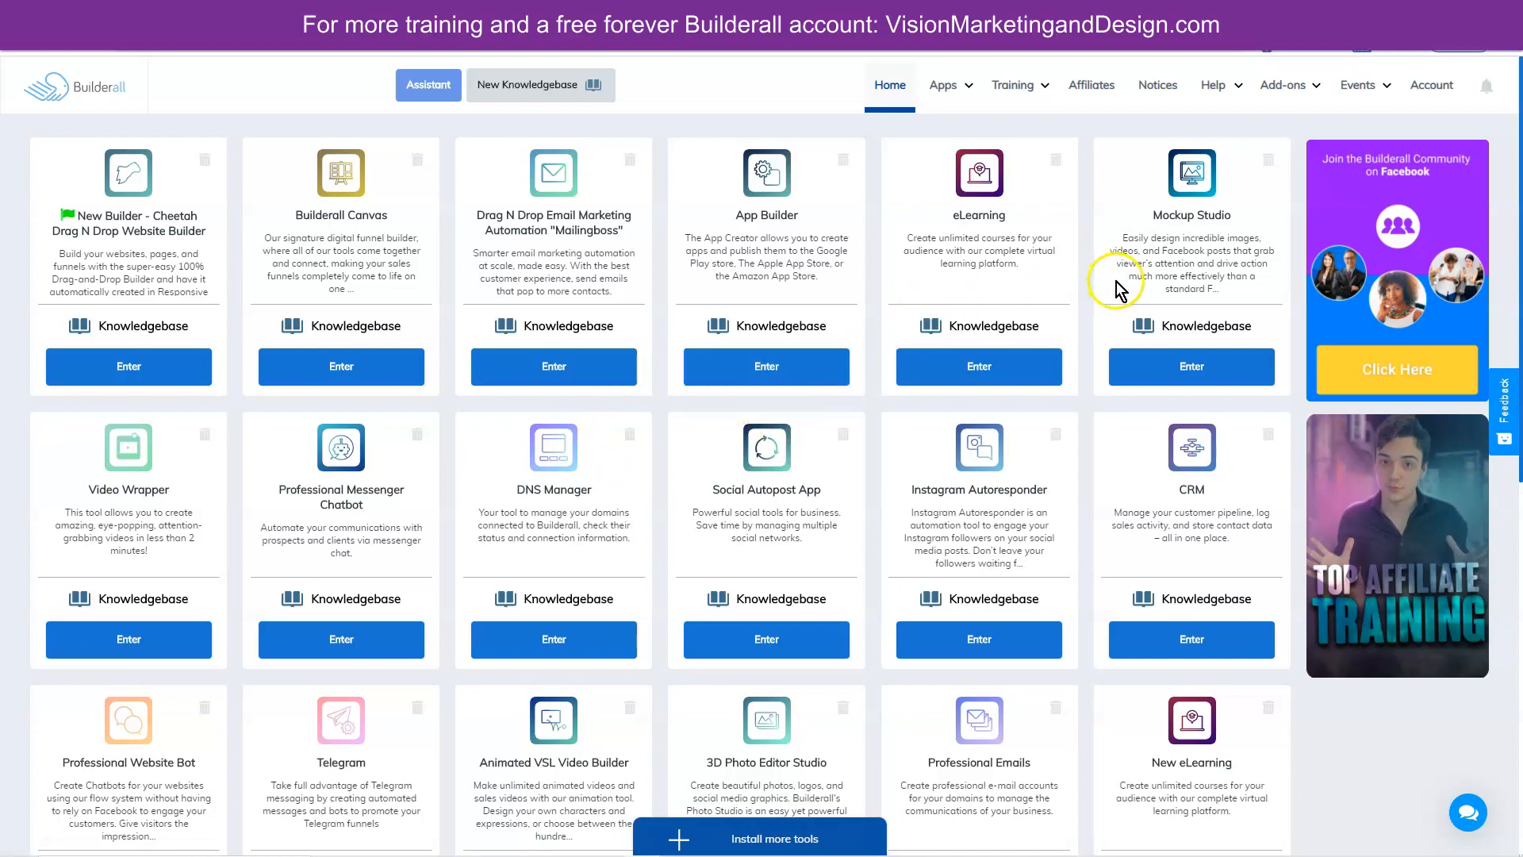
- Go to the Buy Domain page under Extras in Builderall's DNS Manager
click(966, 87)
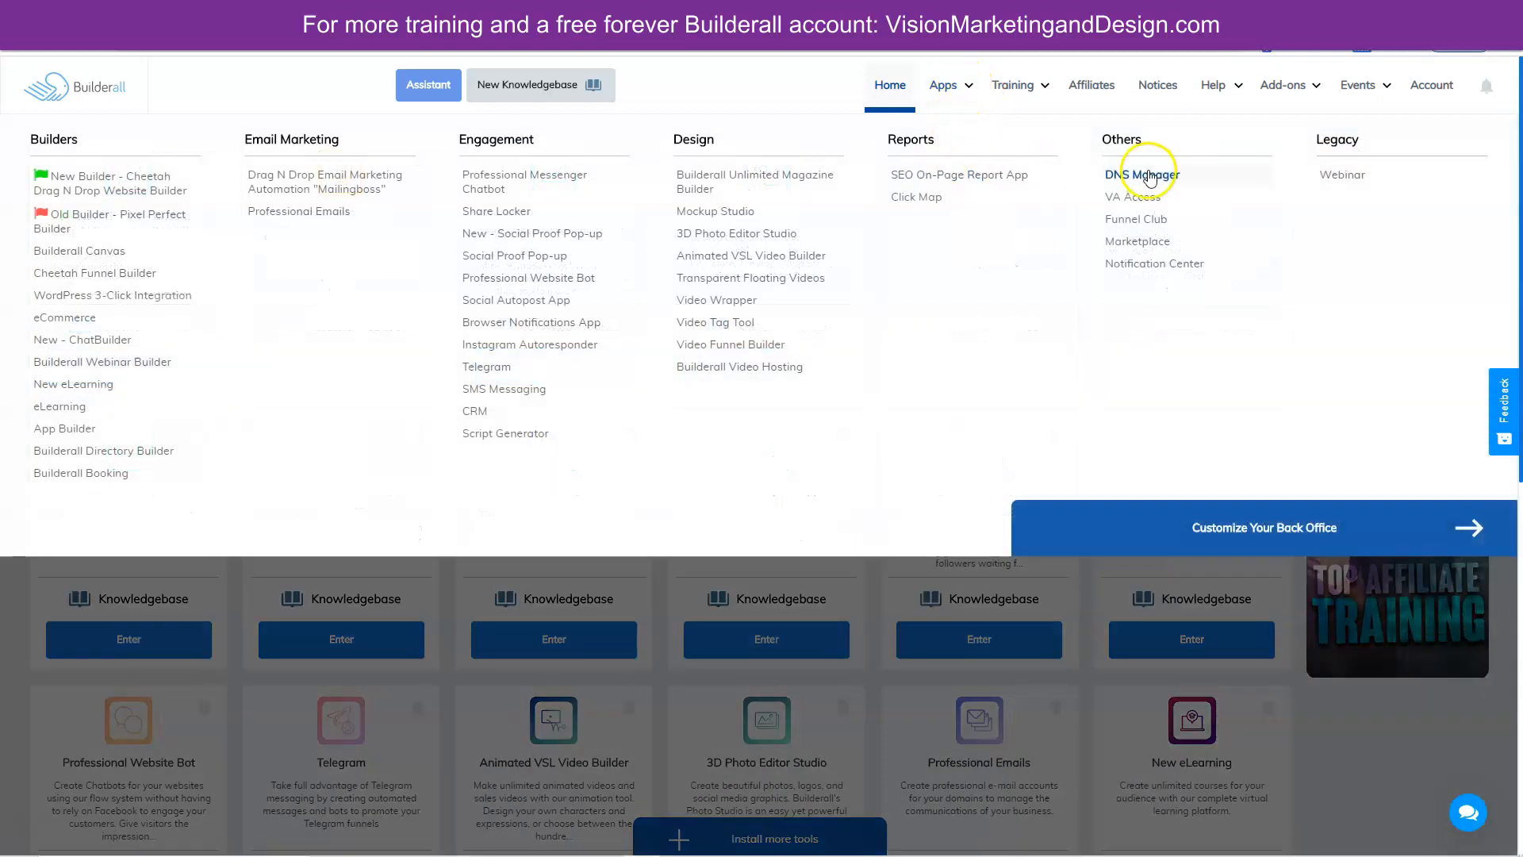
click(1142, 175)
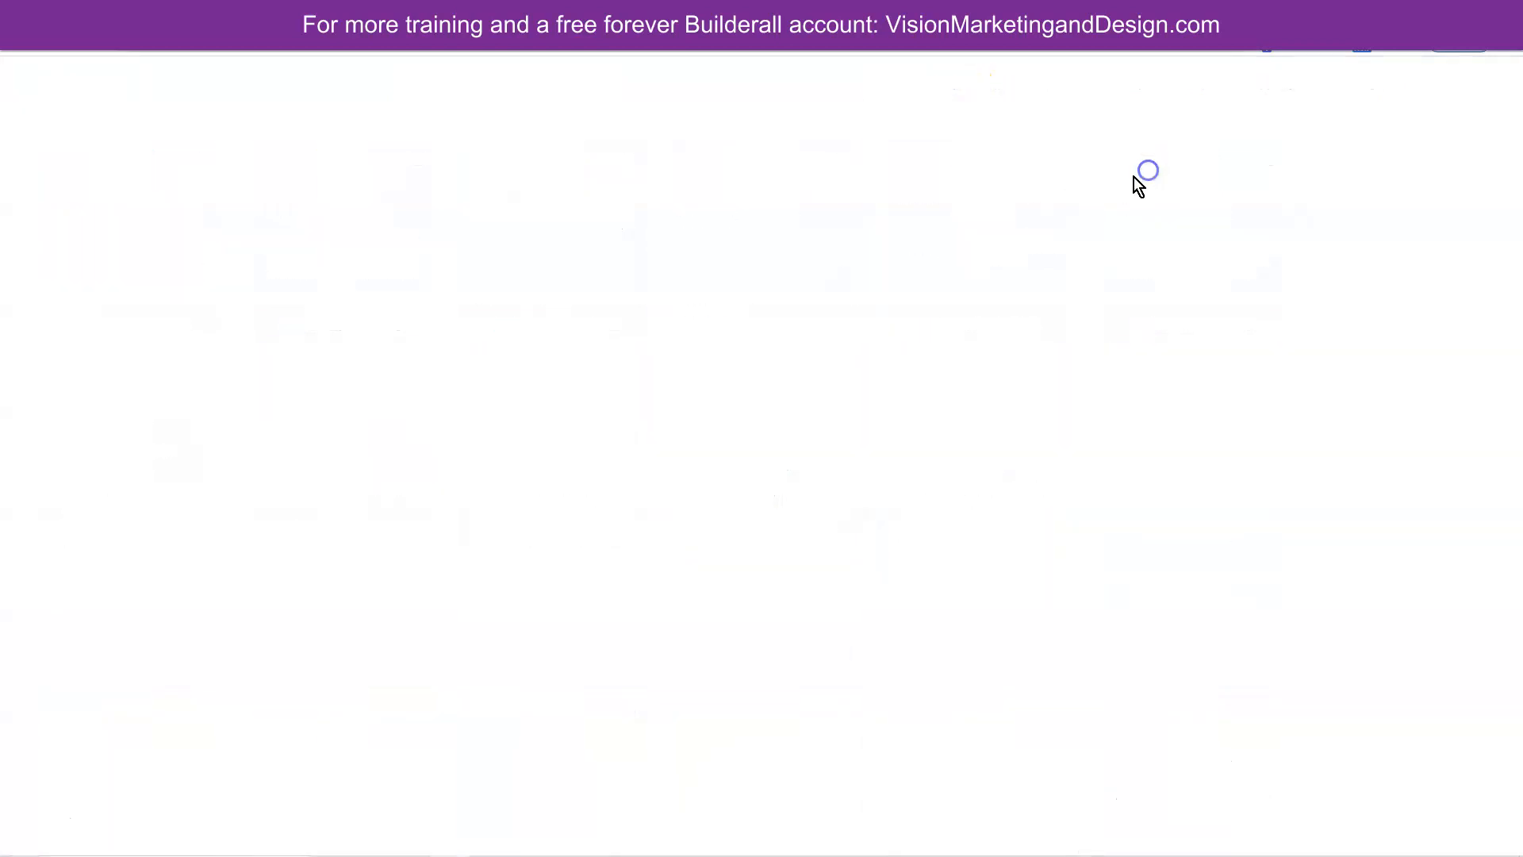
click(268, 139)
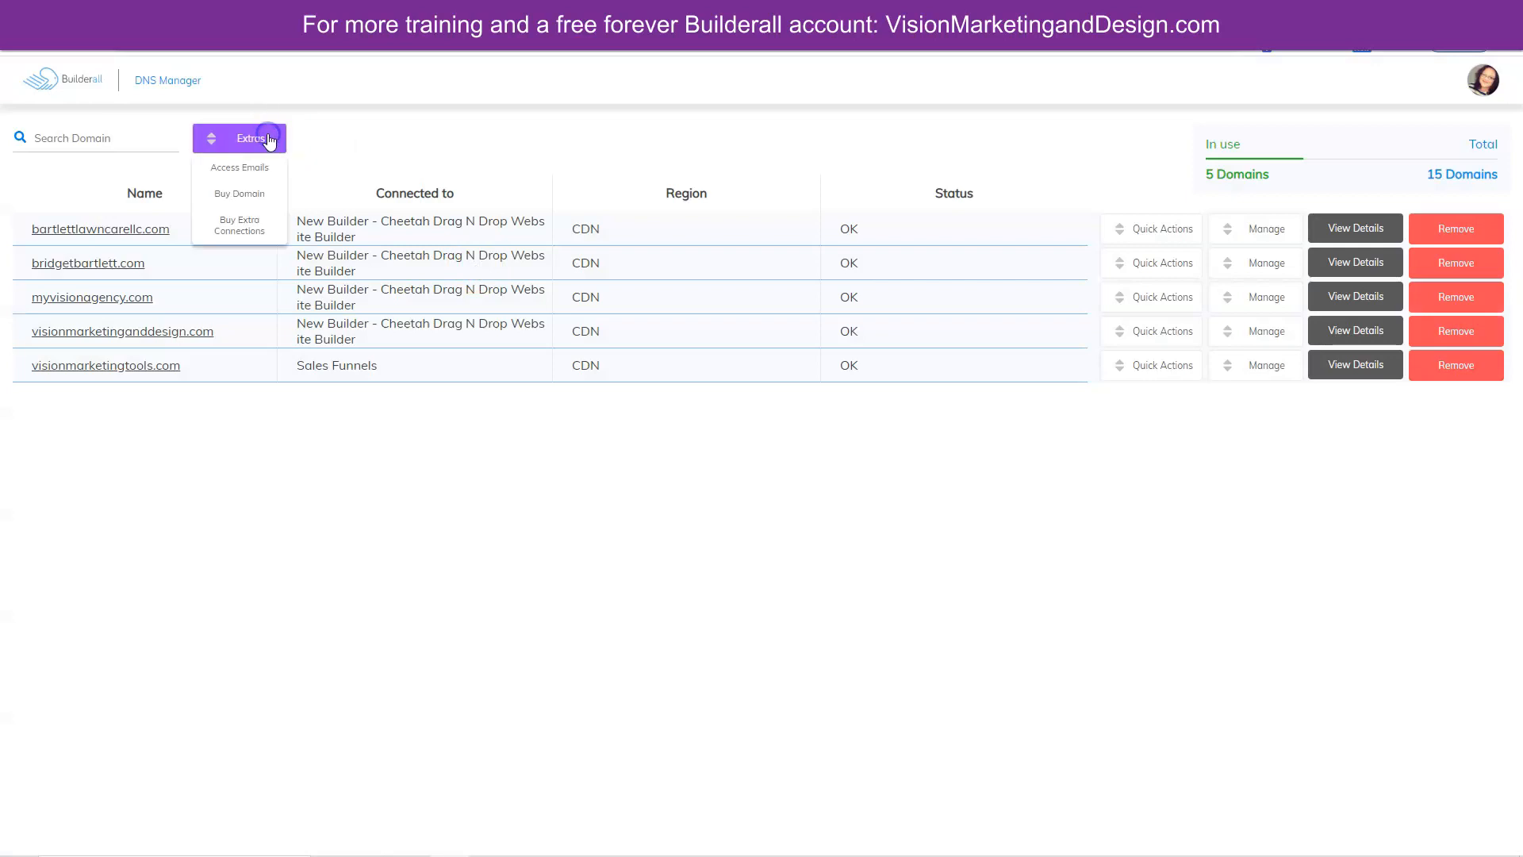
click(239, 193)
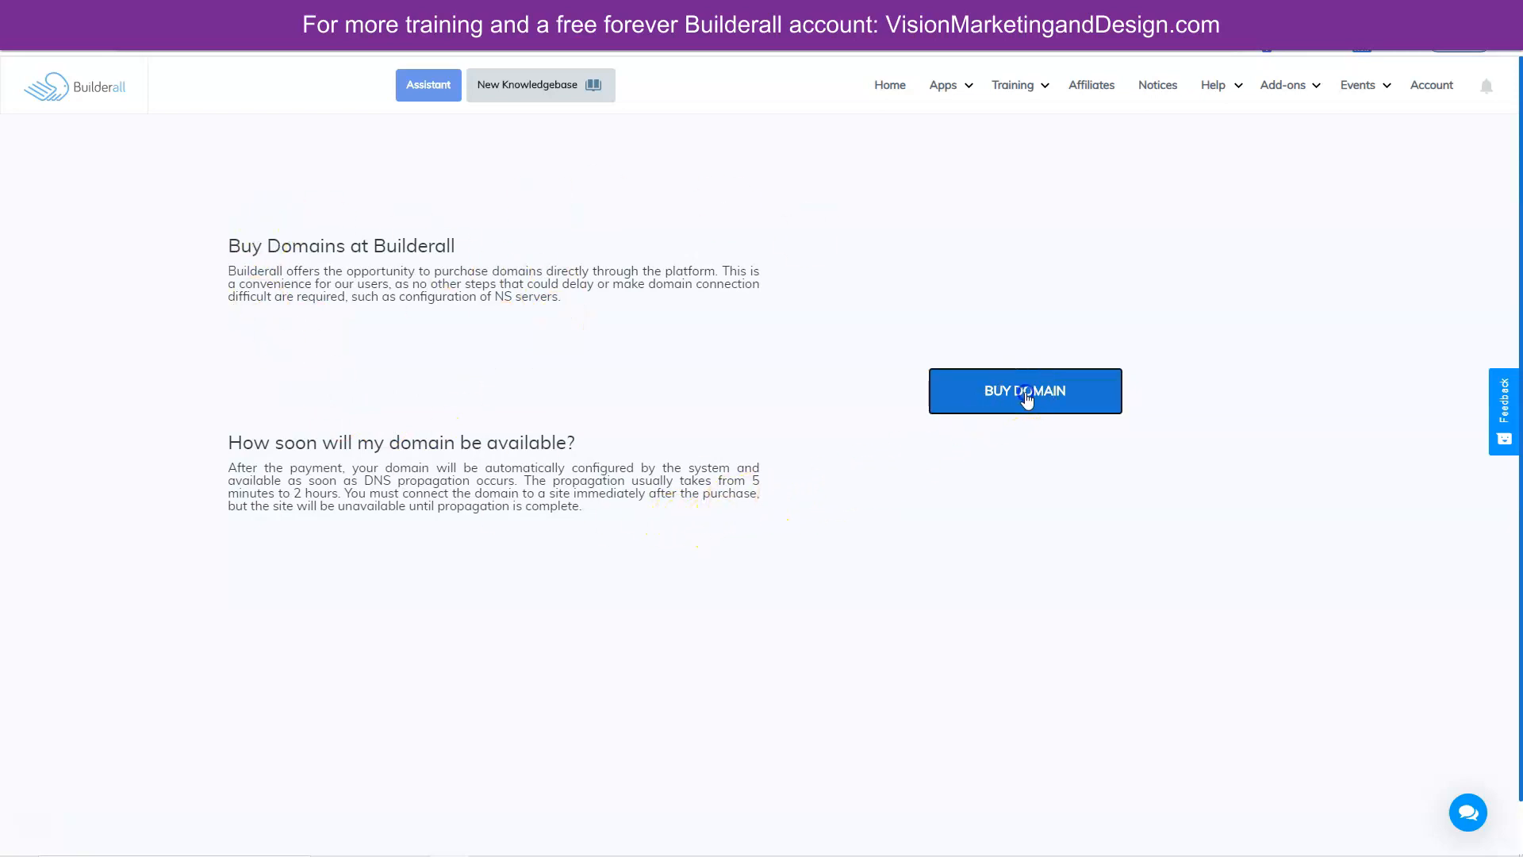
- Start buying a domain, review the IMPORTANT purchase notice, and close both dialogs
click(982, 397)
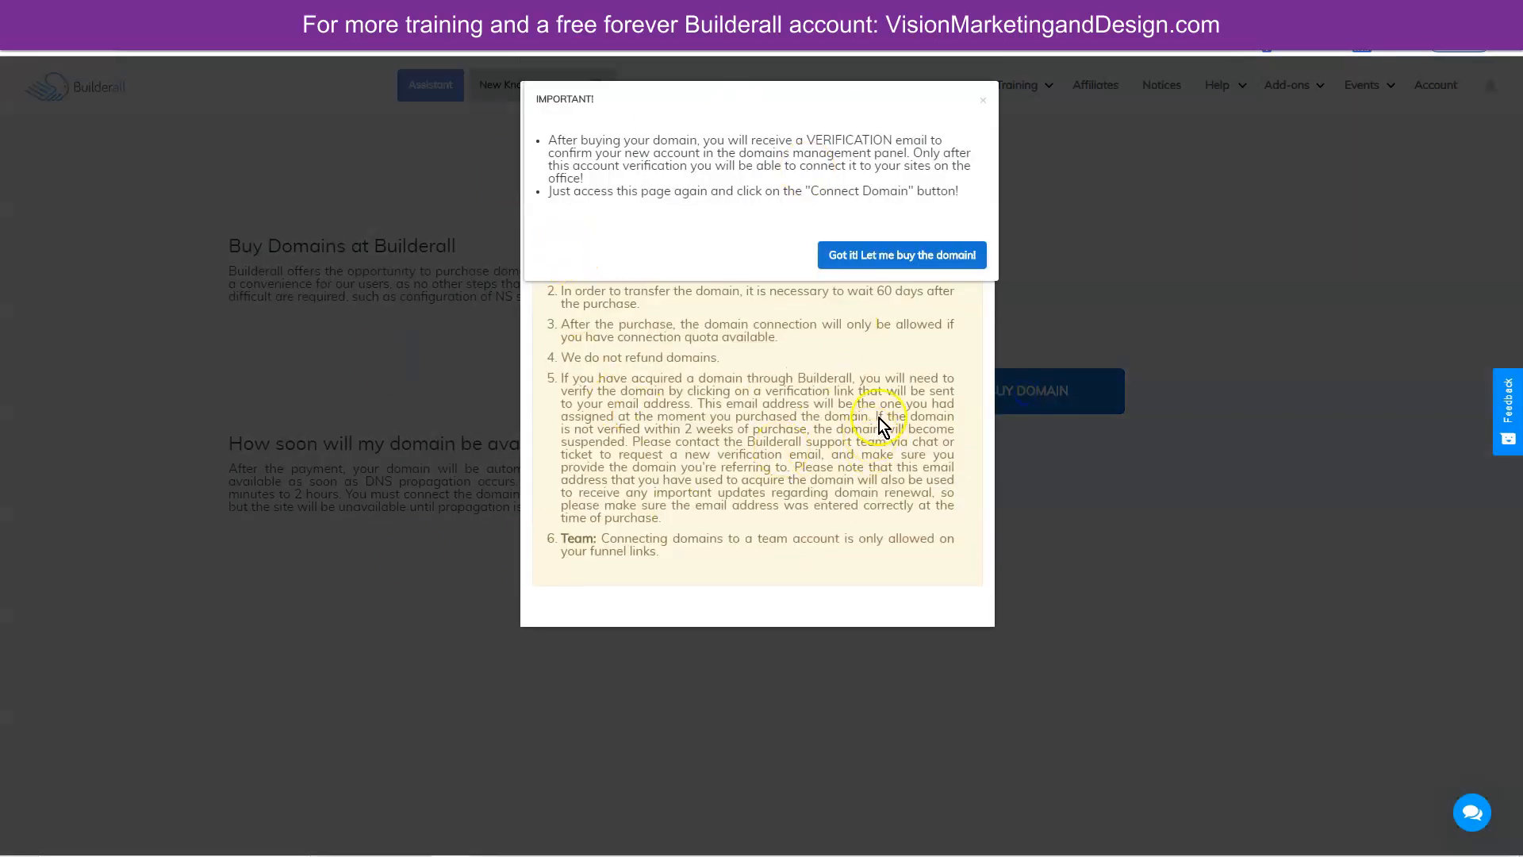
click(982, 99)
click(1053, 221)
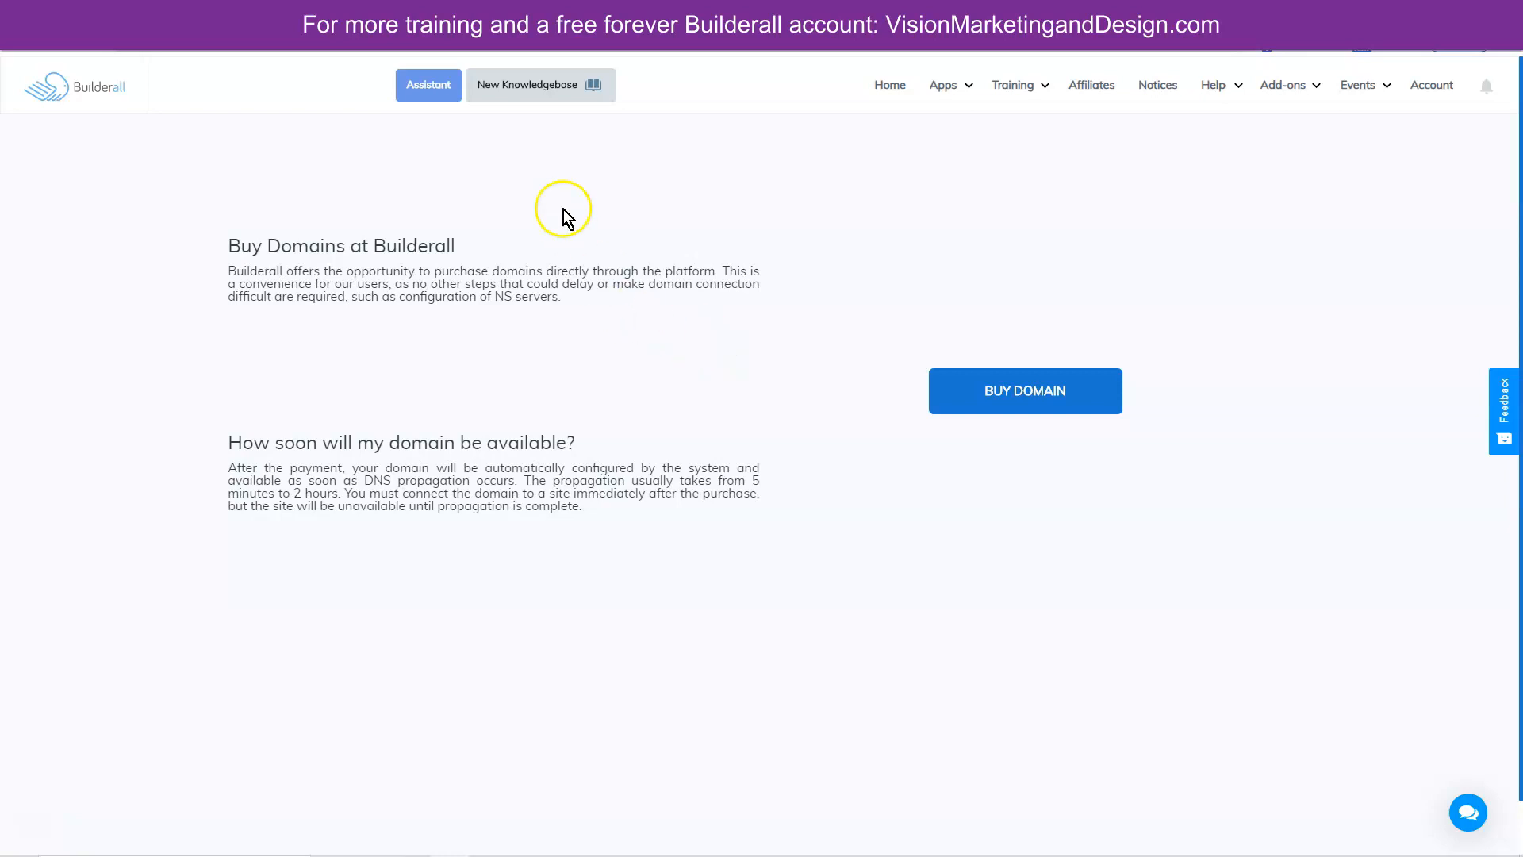
click(505, 80)
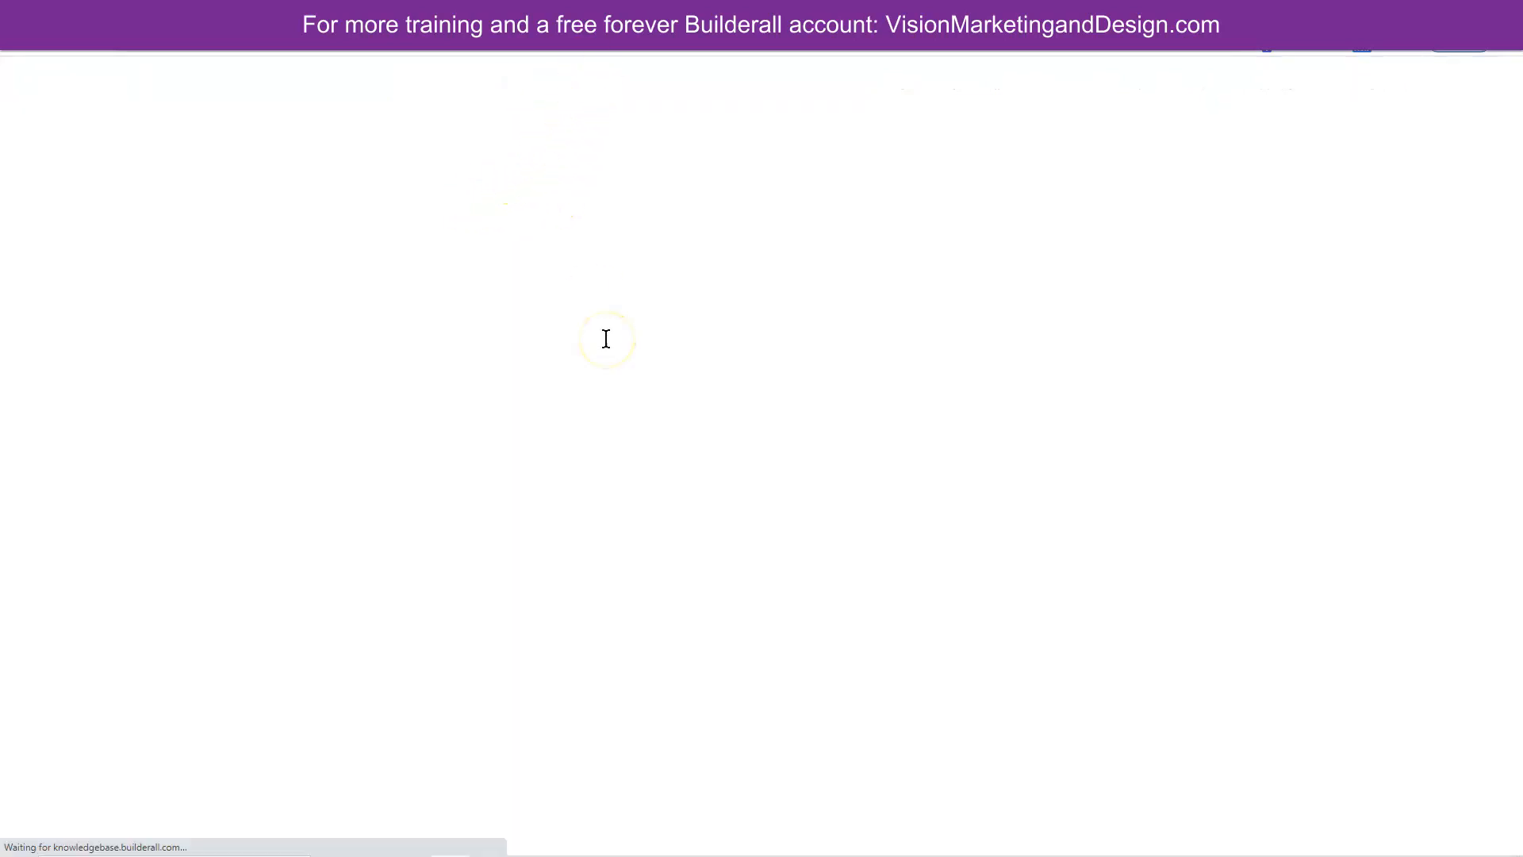
- Search 'name servers' and open 'How do I setup DNS with the correct nameservers?'
text(name servers)
click(658, 438)
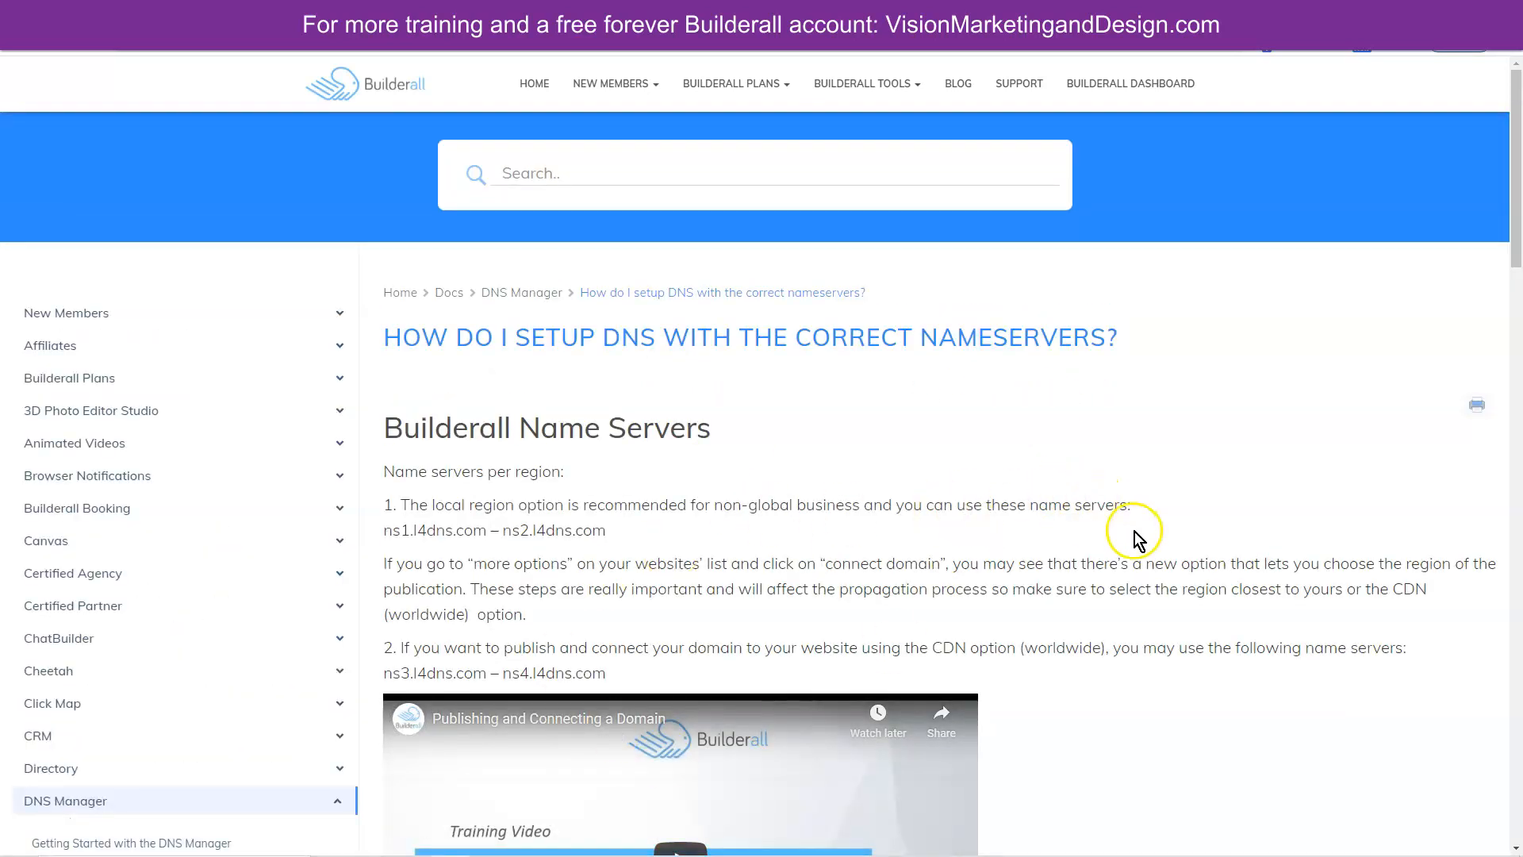
scroll(1138, 540, down, 5)
scroll(1103, 476, up, 3)
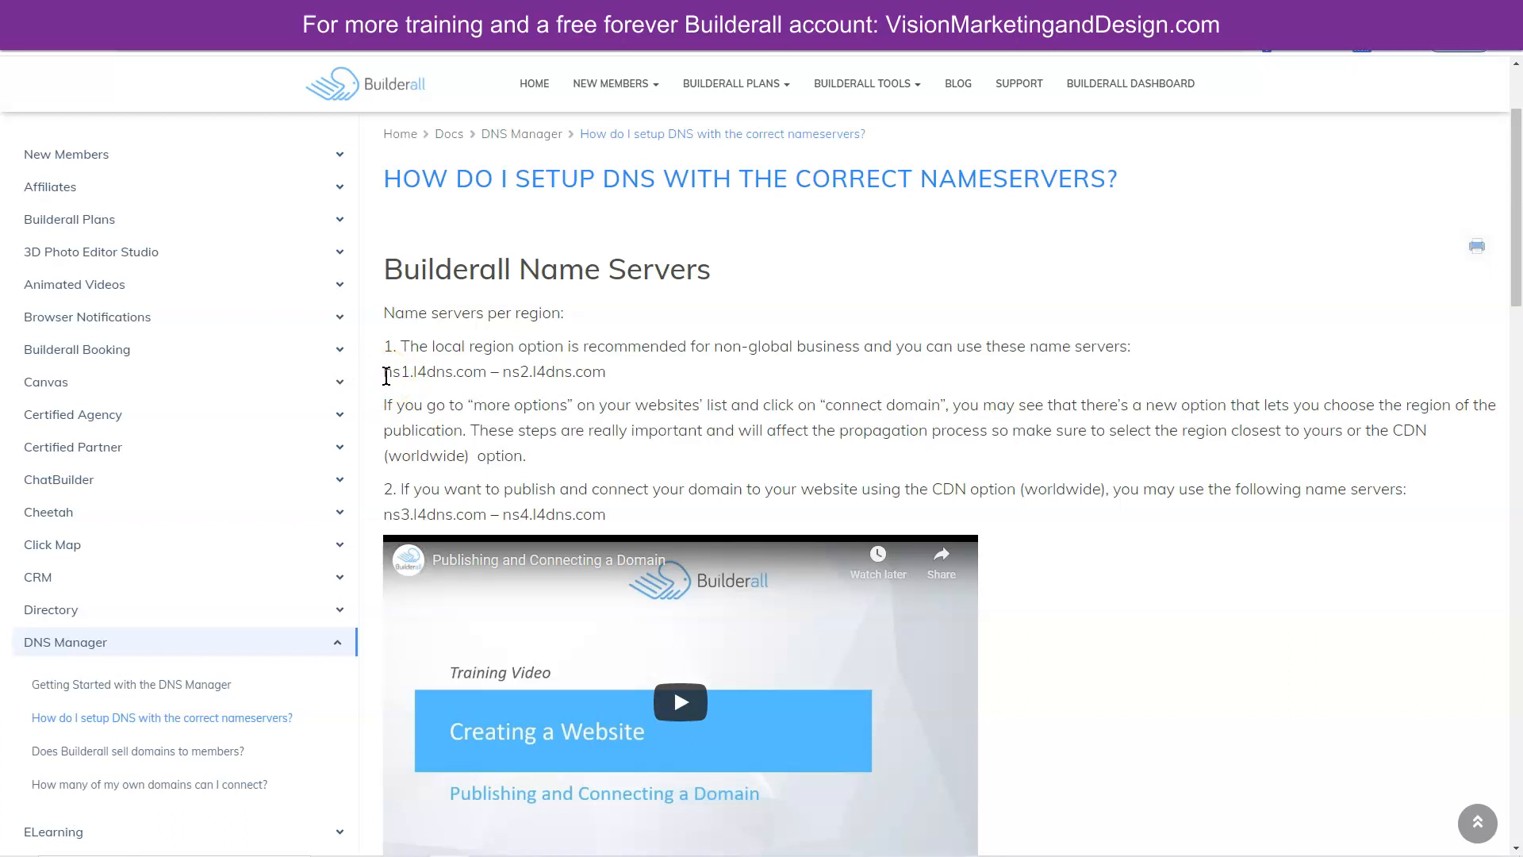
- Highlight the ns1/ns2.l4dns.com and the CDN ns3/ns4.l4dns.com nameserver lines
click(386, 376)
triple_click(386, 376)
click(661, 374)
drag(615, 517, 384, 524)
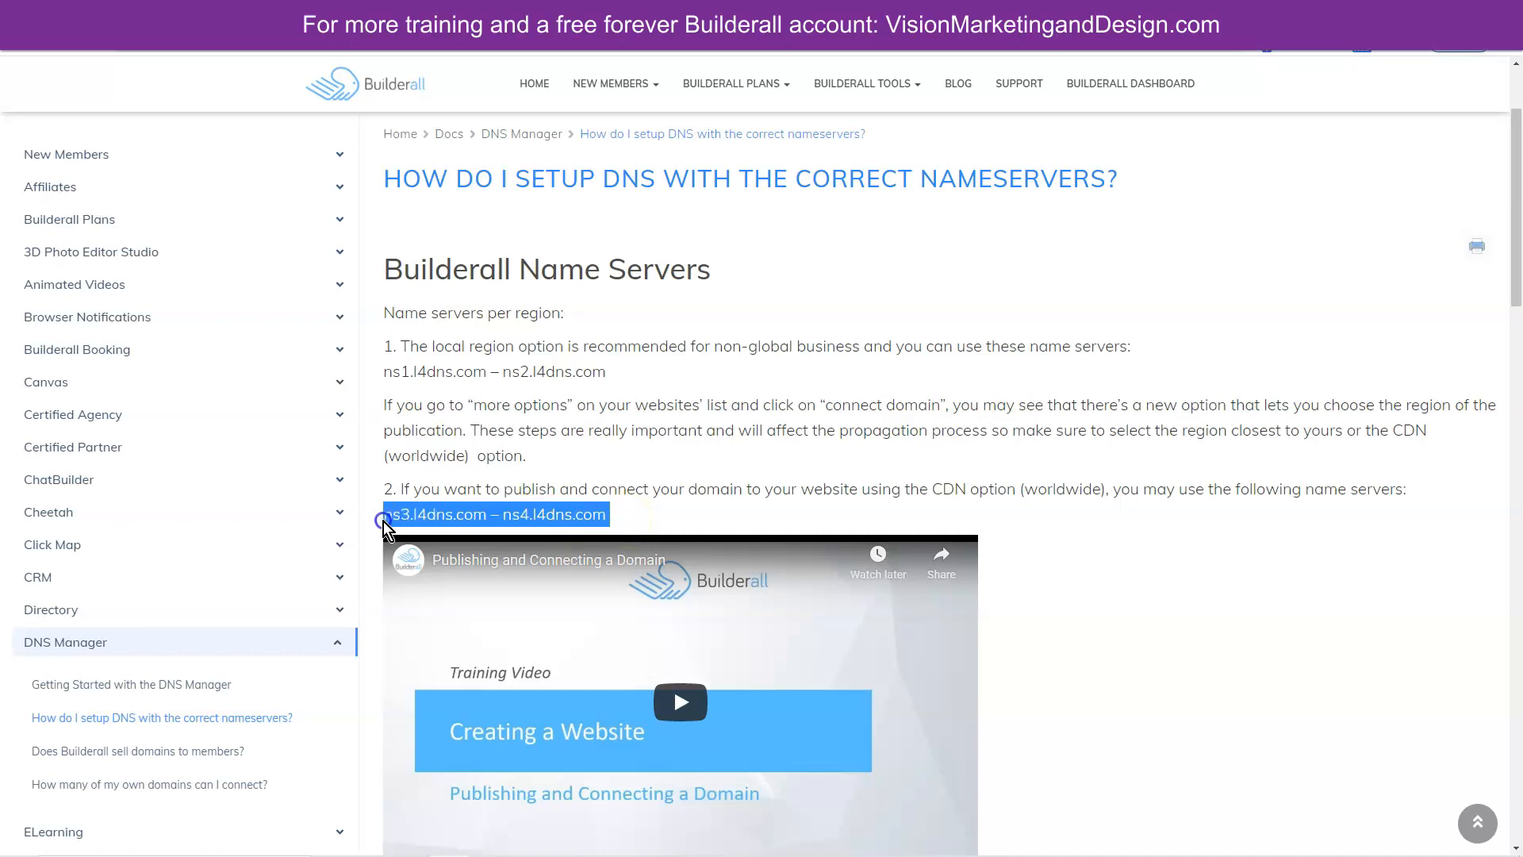
click(637, 518)
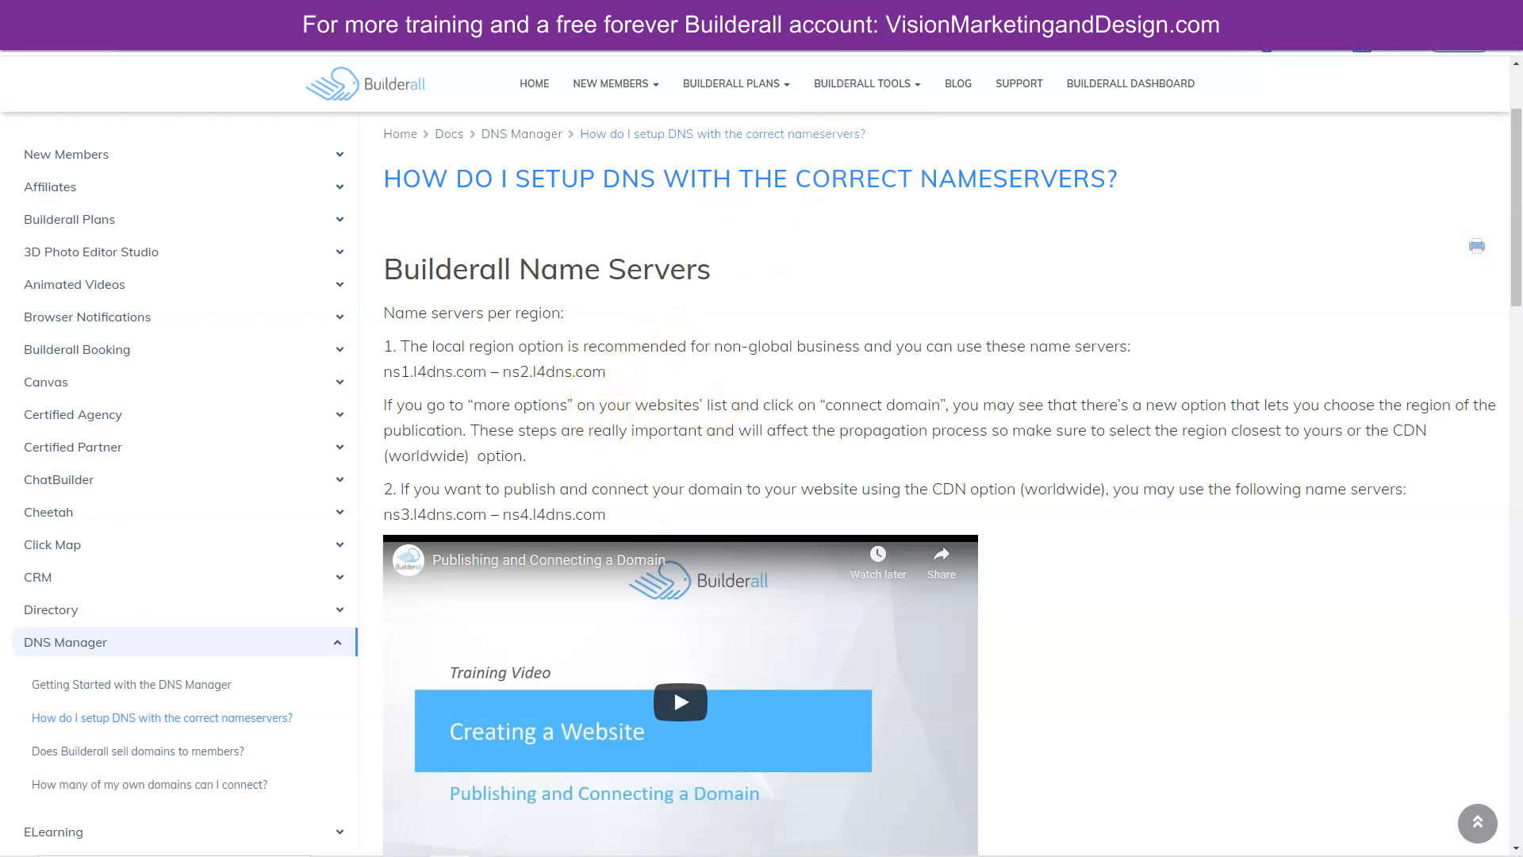
click(349, 9)
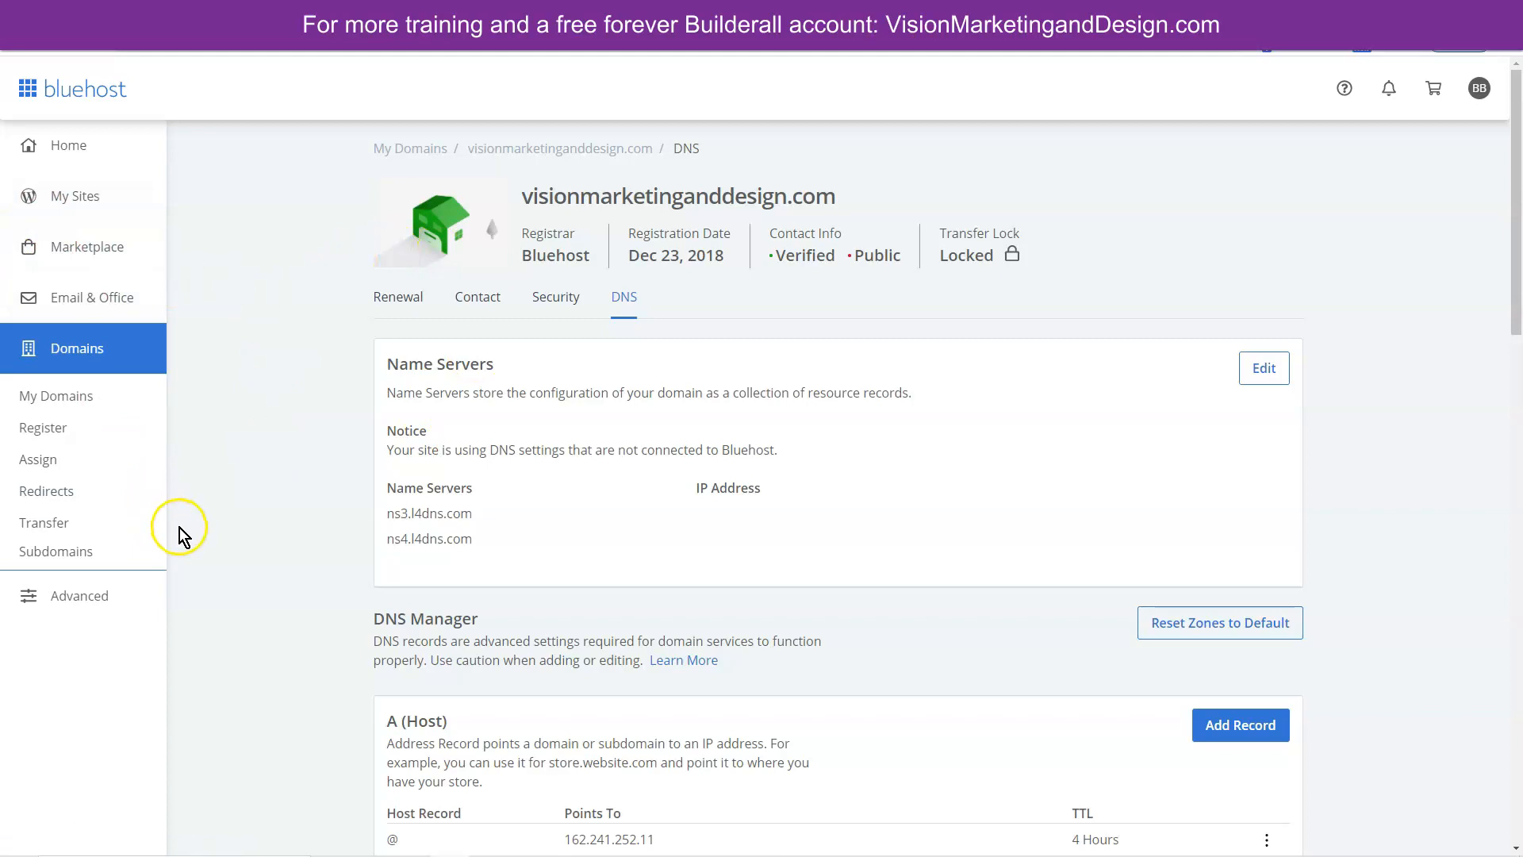
- Save custom name servers ns3.l4dns.com and ns4.l4dns.com for visionmarketinganddesign.com in Bluehost
click(65, 397)
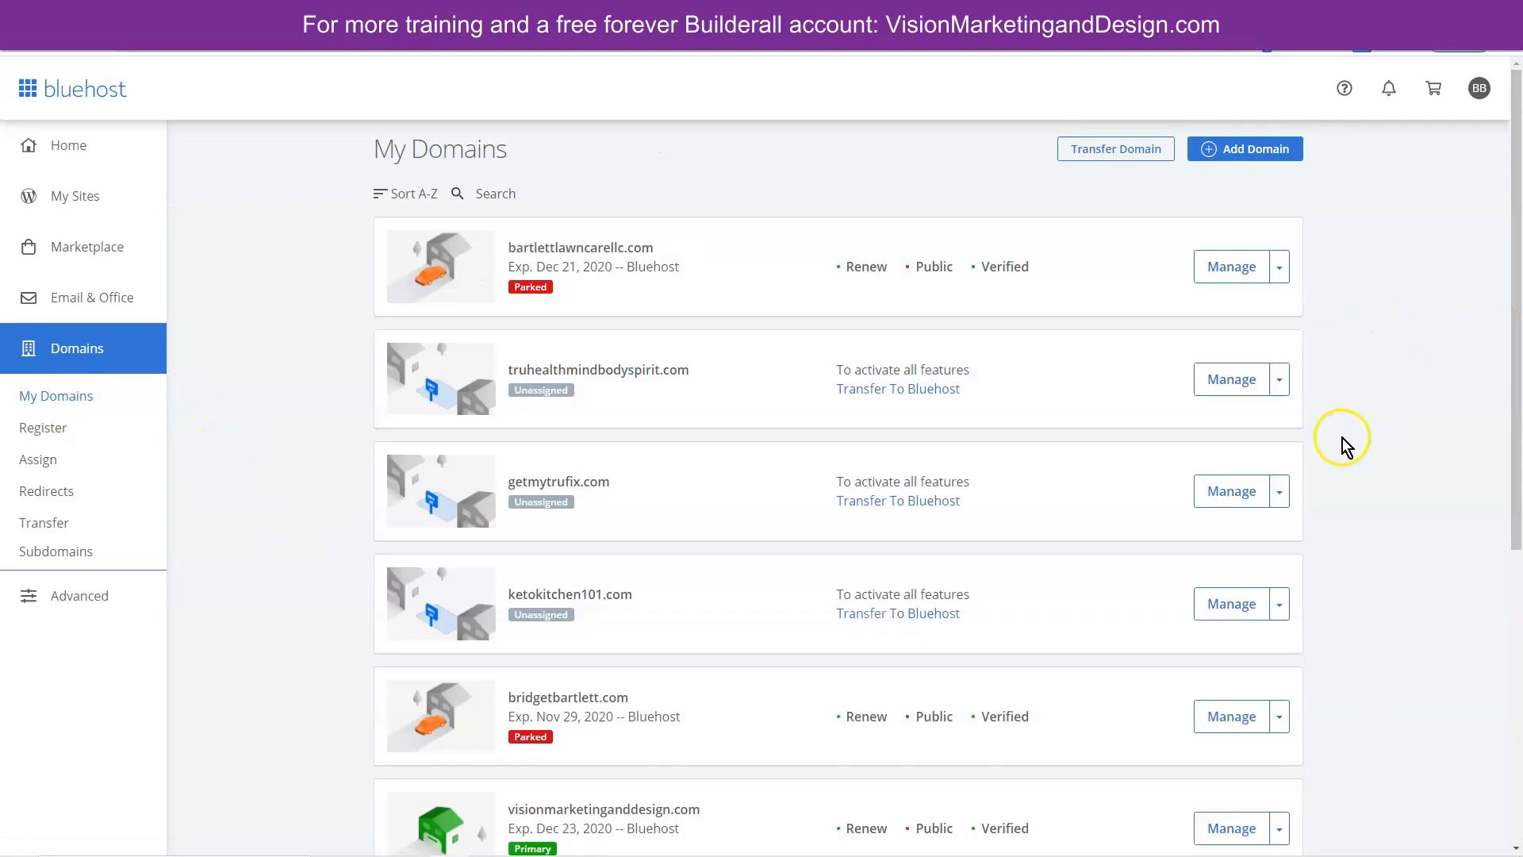
scroll(1346, 449, down, 2)
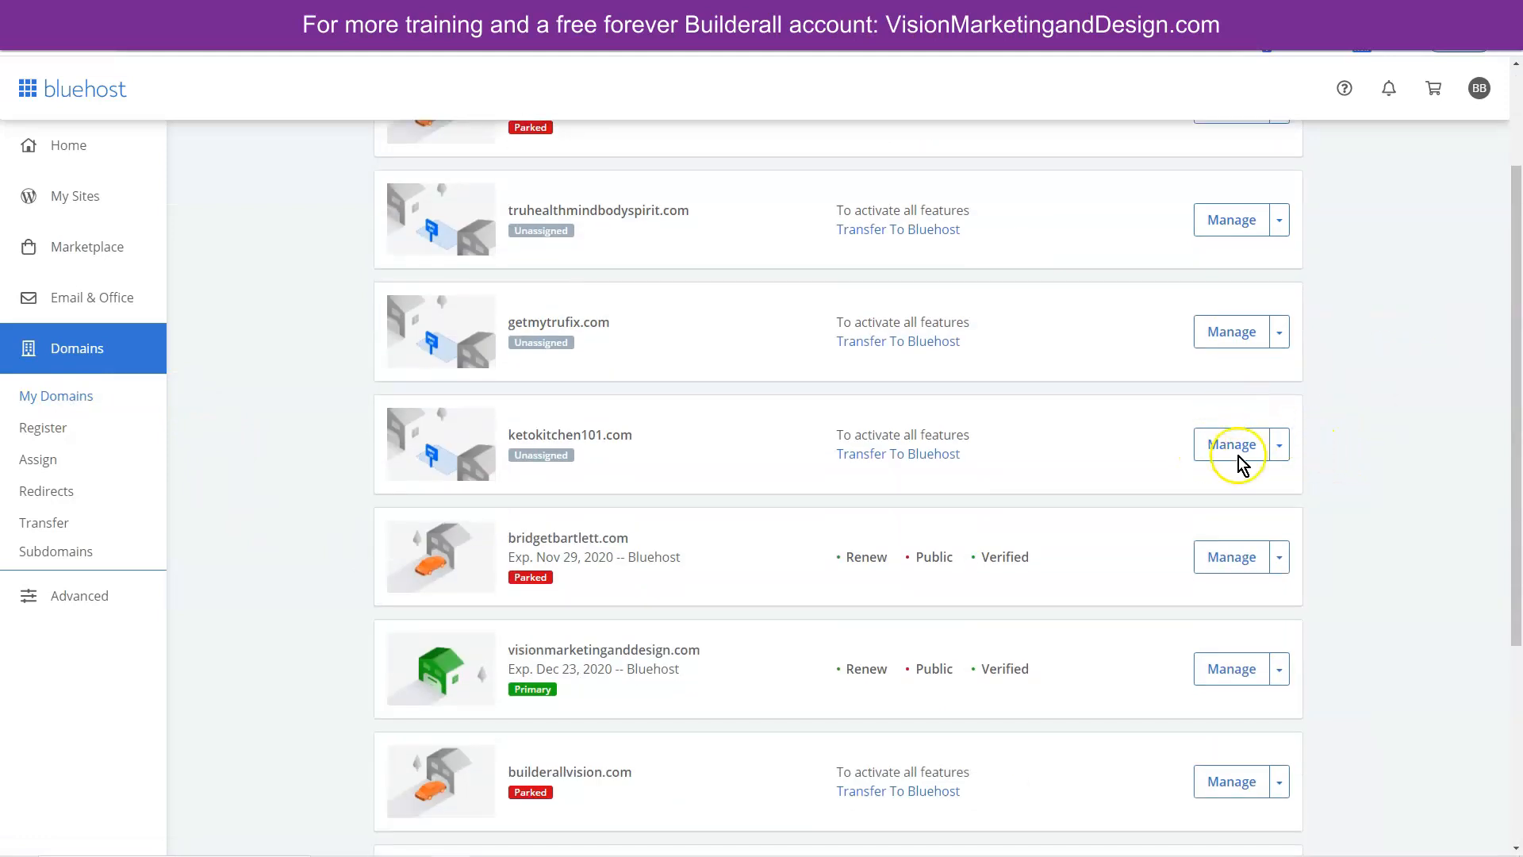
scroll(1208, 456, down, 3)
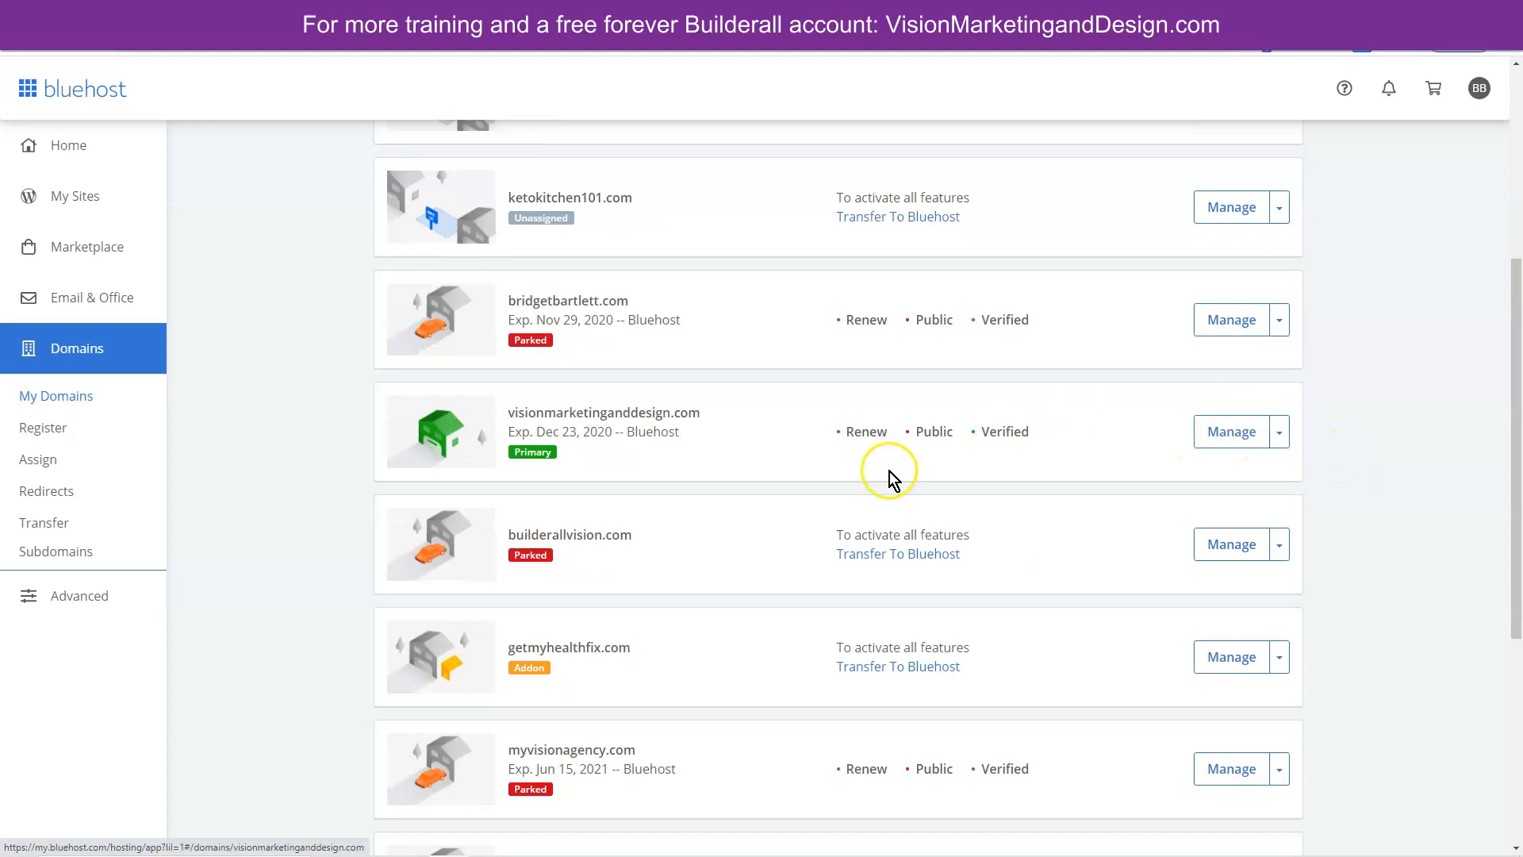
click(1232, 437)
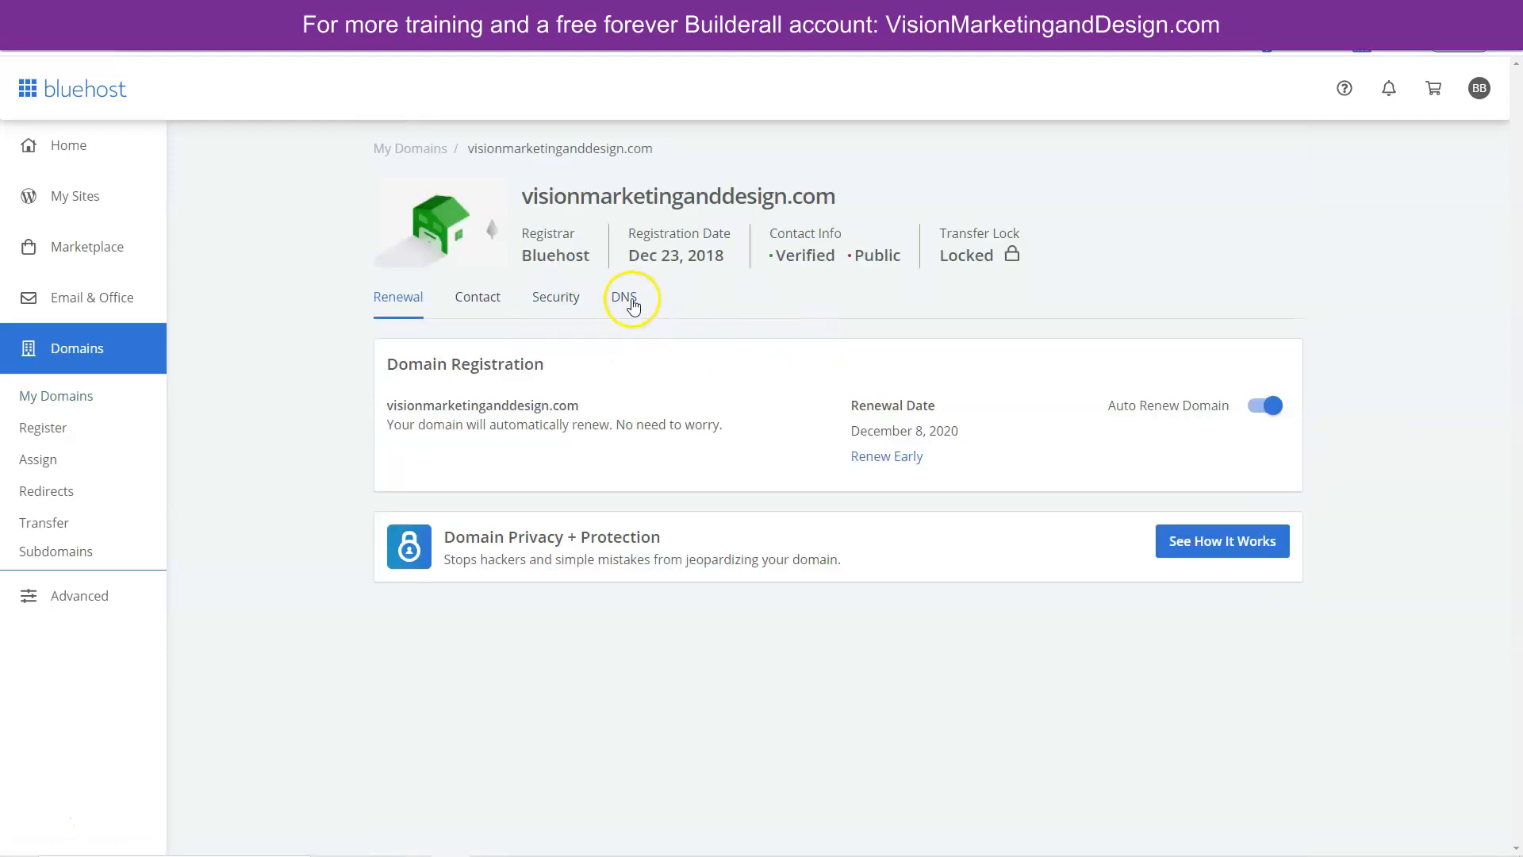
click(625, 299)
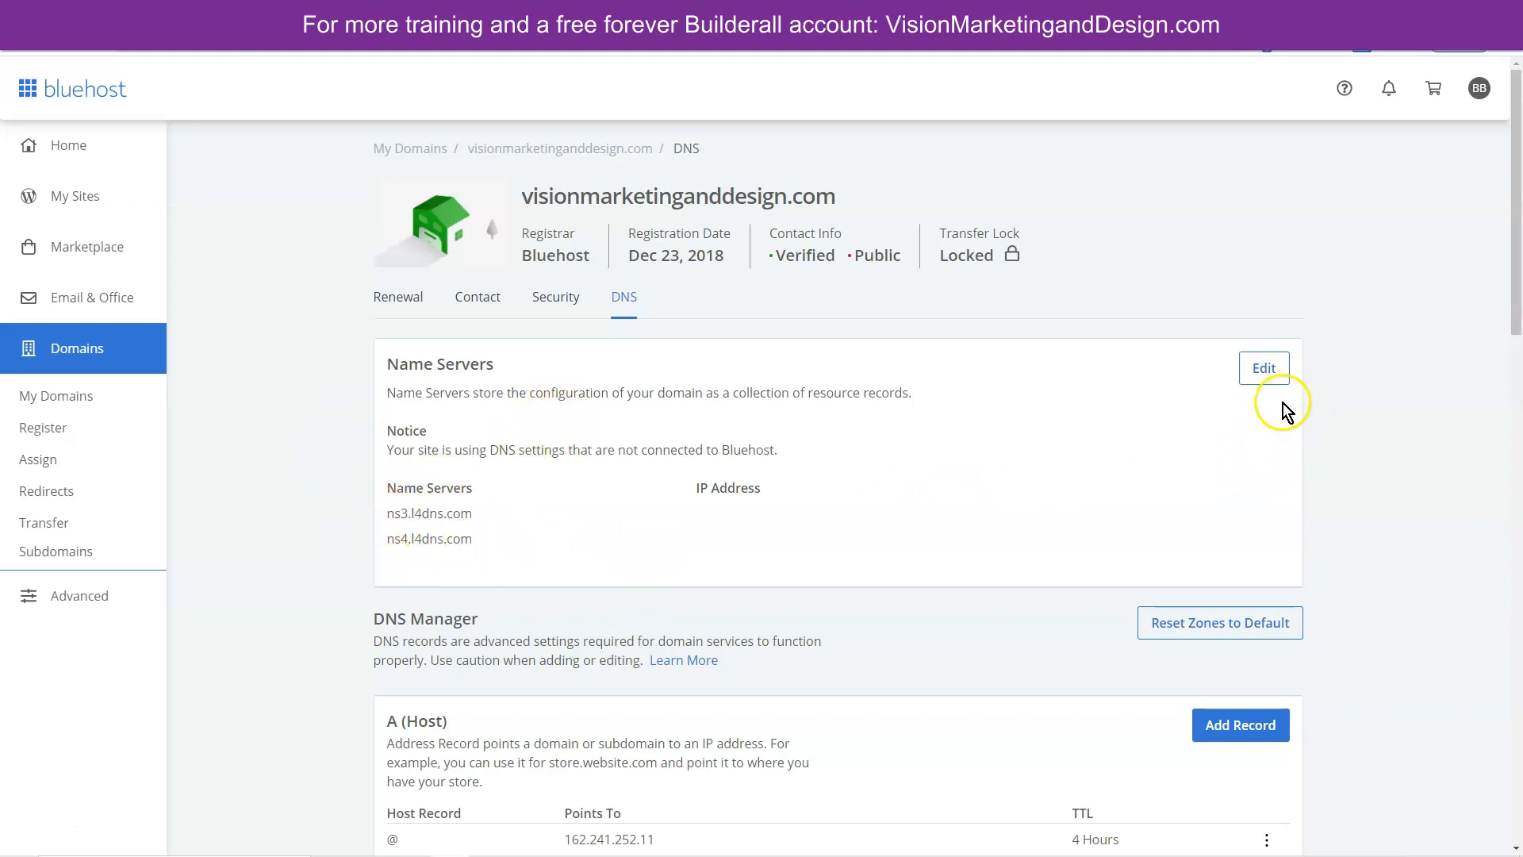
click(1264, 368)
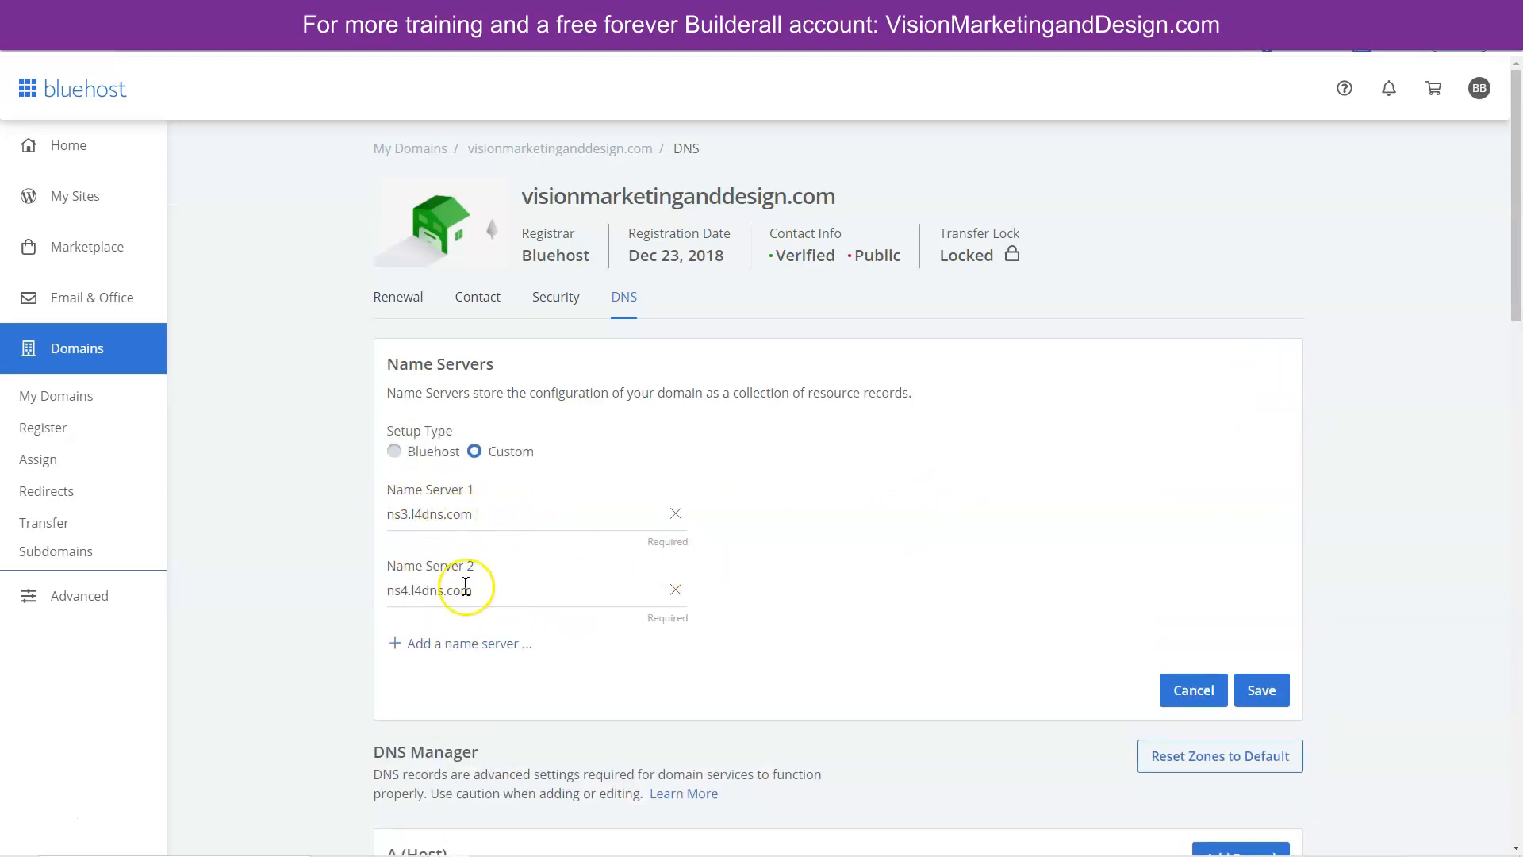
click(1279, 691)
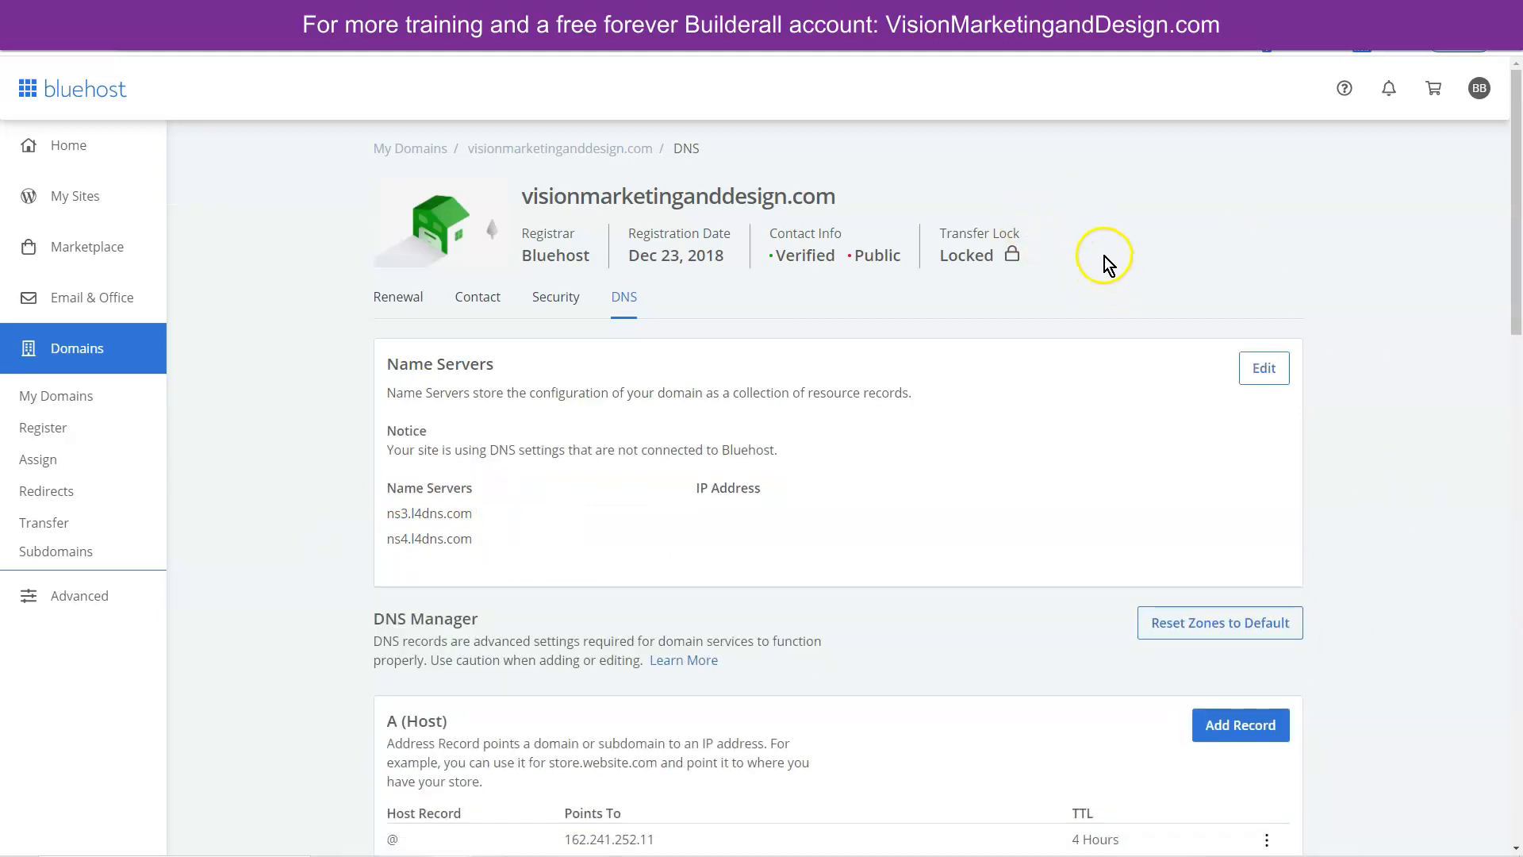
- In a new tab, search 'what is my dns' and open whatsmydns.net
click(972, 13)
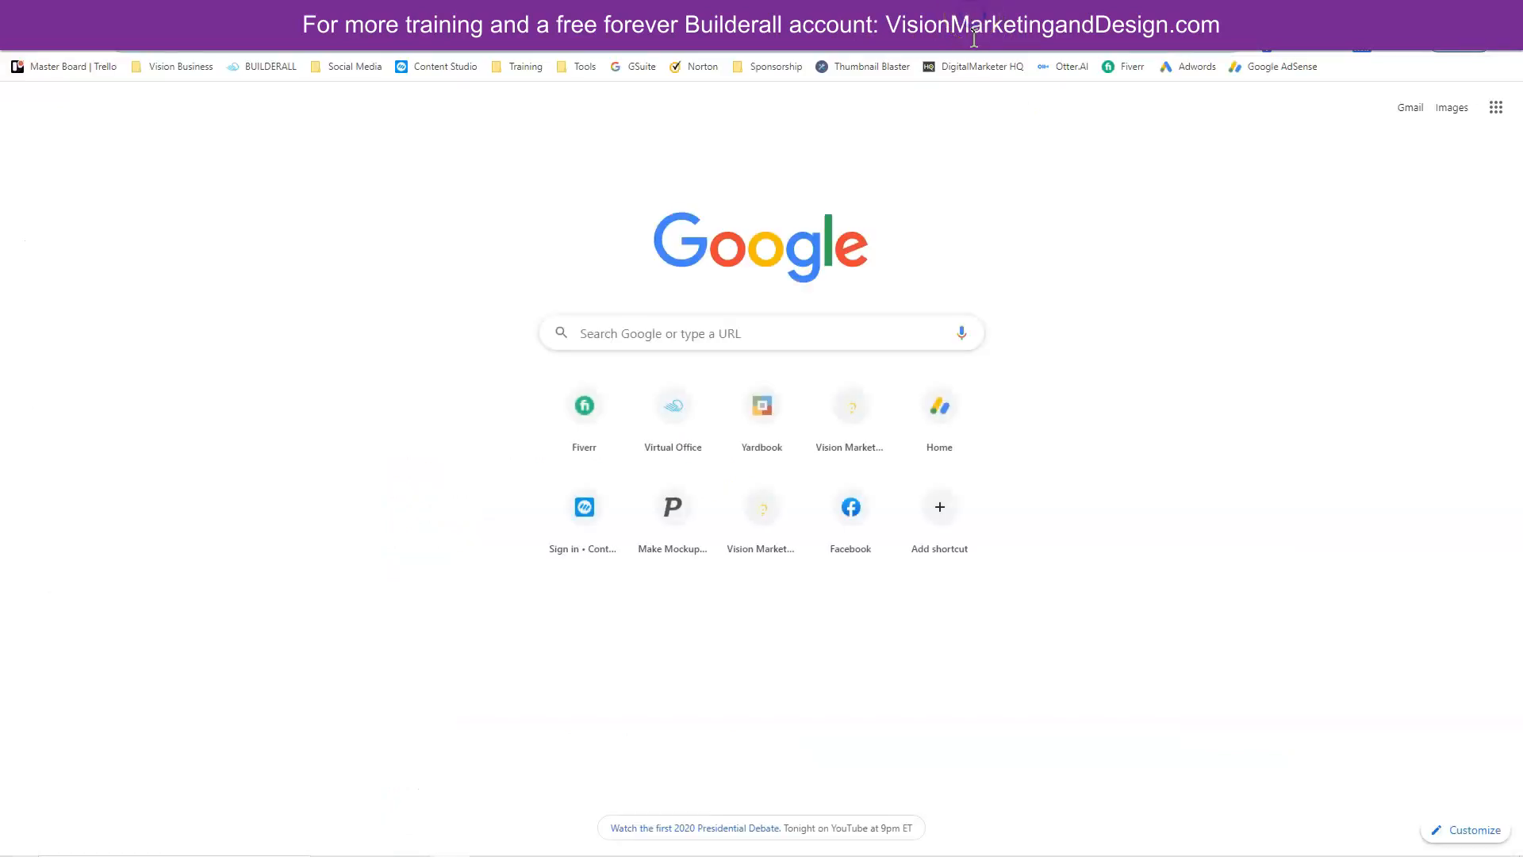
click(965, 43)
text(what is)
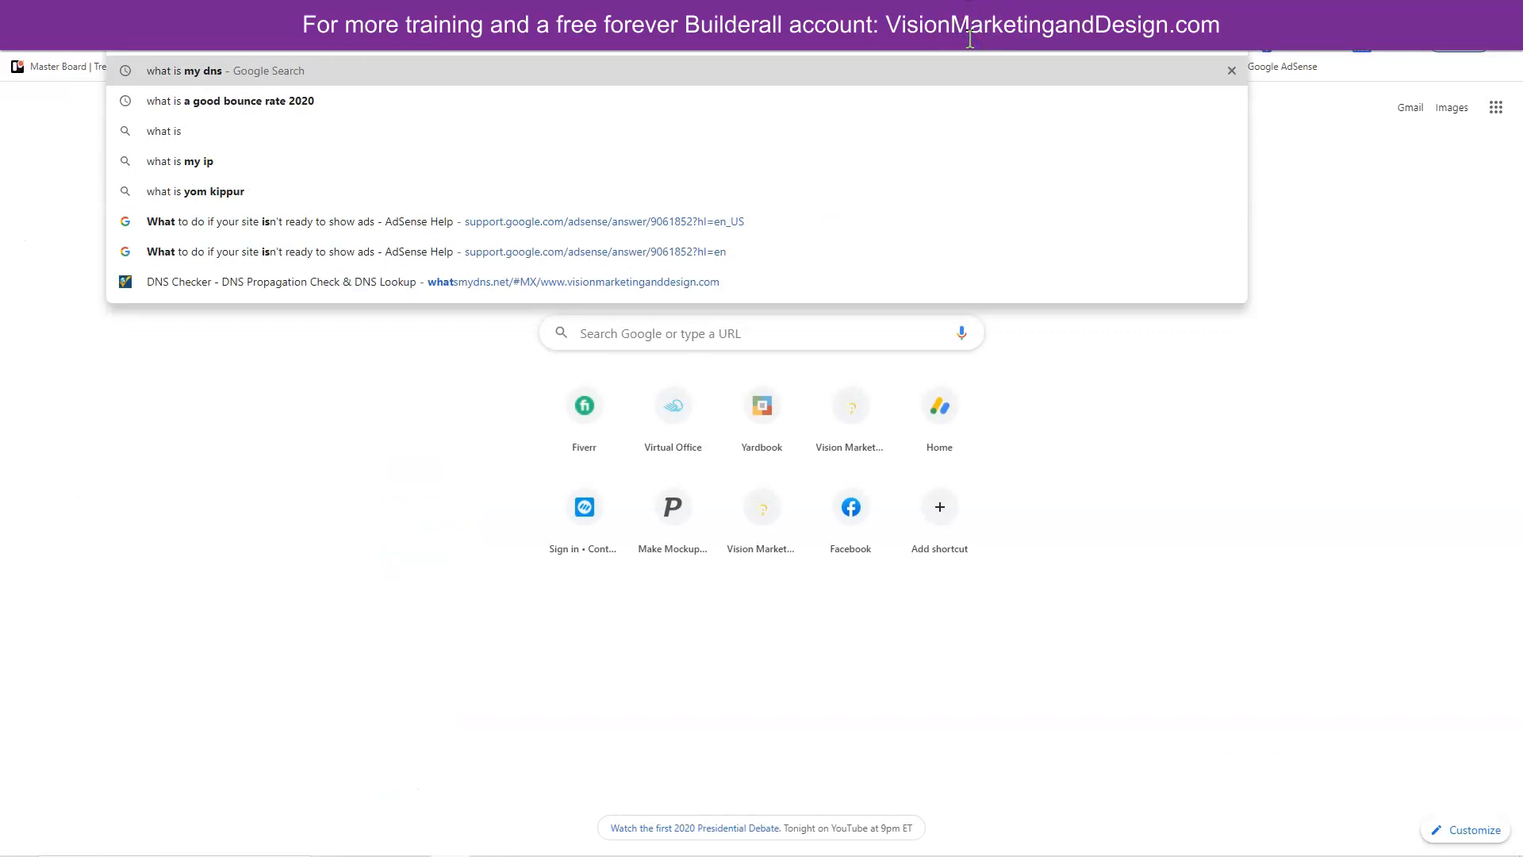
key(Return)
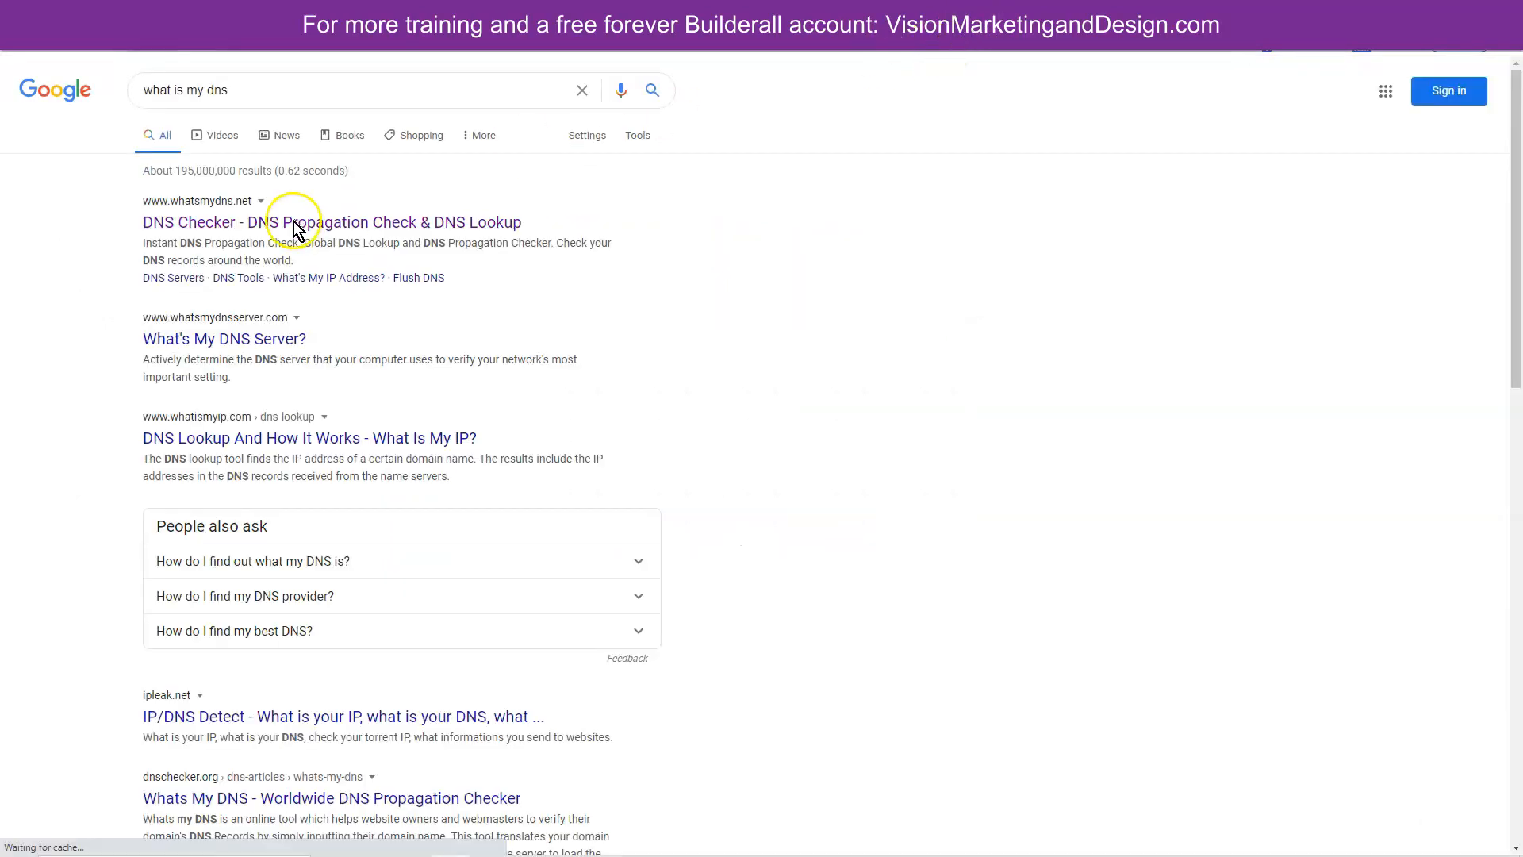
click(227, 223)
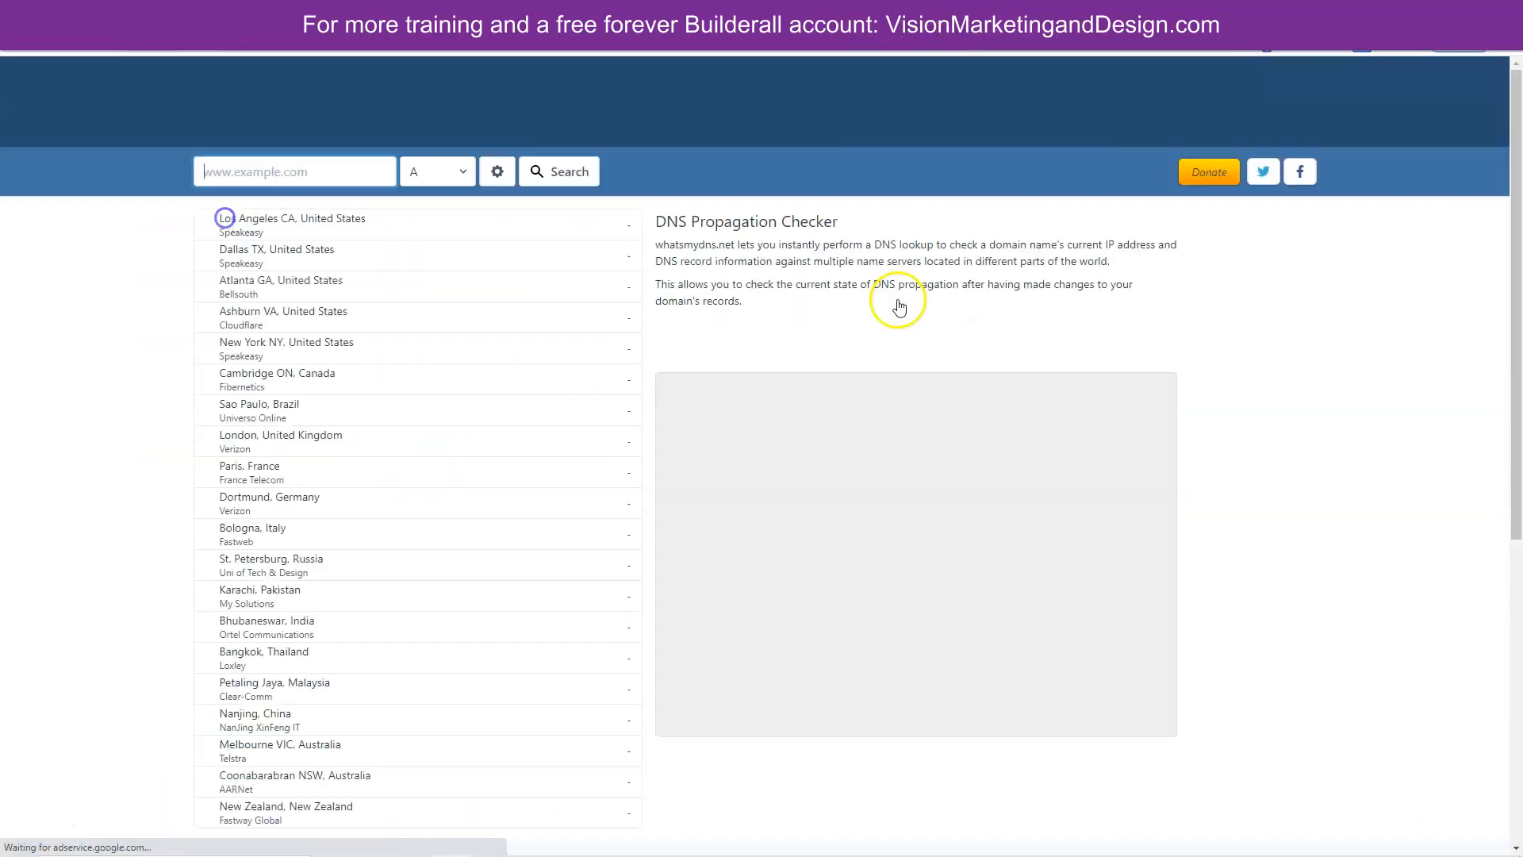
click(278, 169)
click(282, 235)
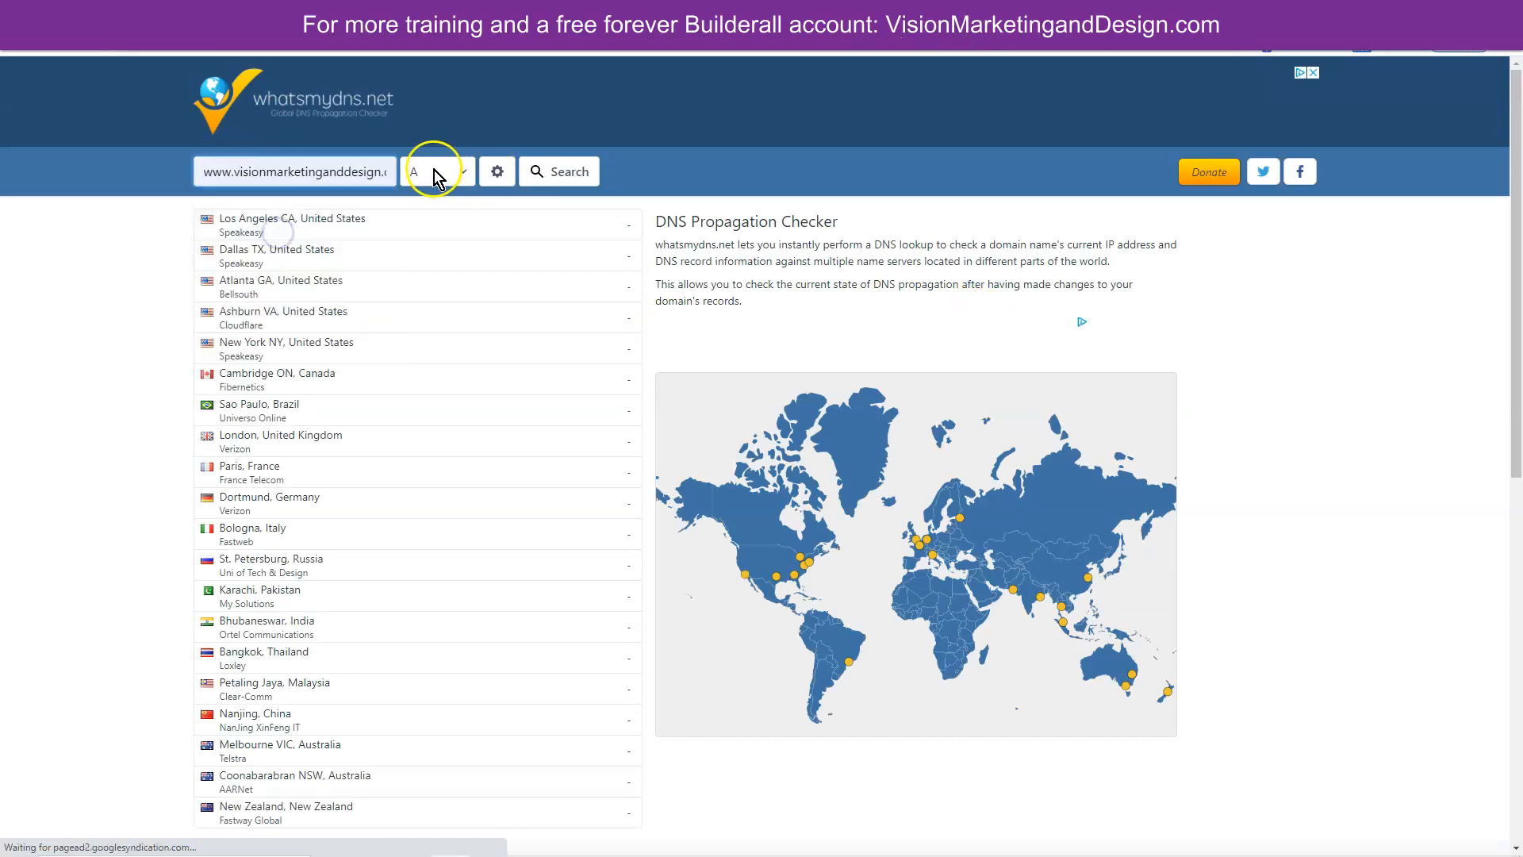
click(538, 172)
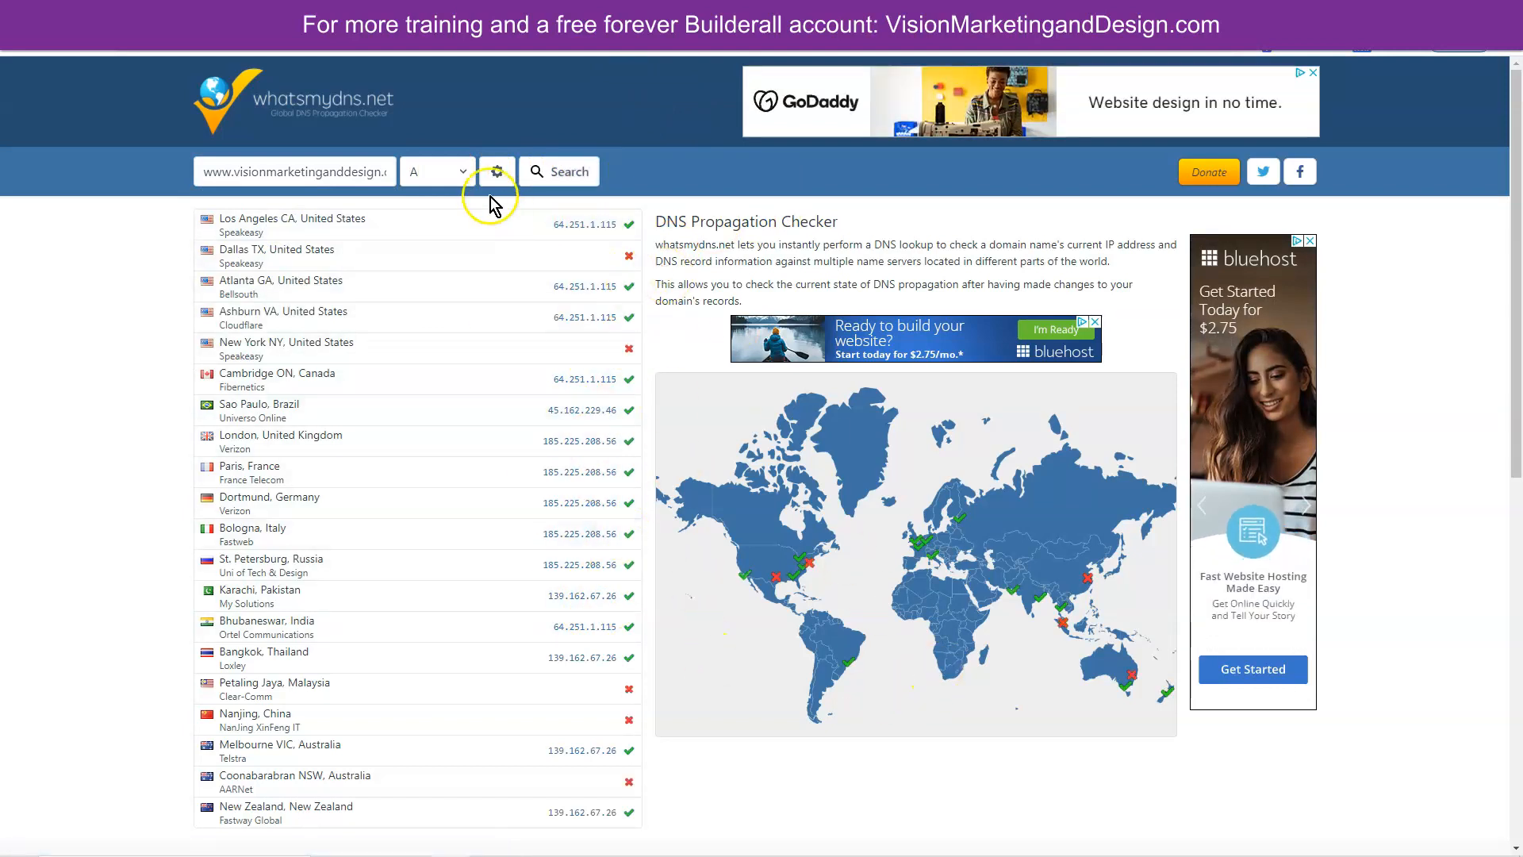
click(863, 9)
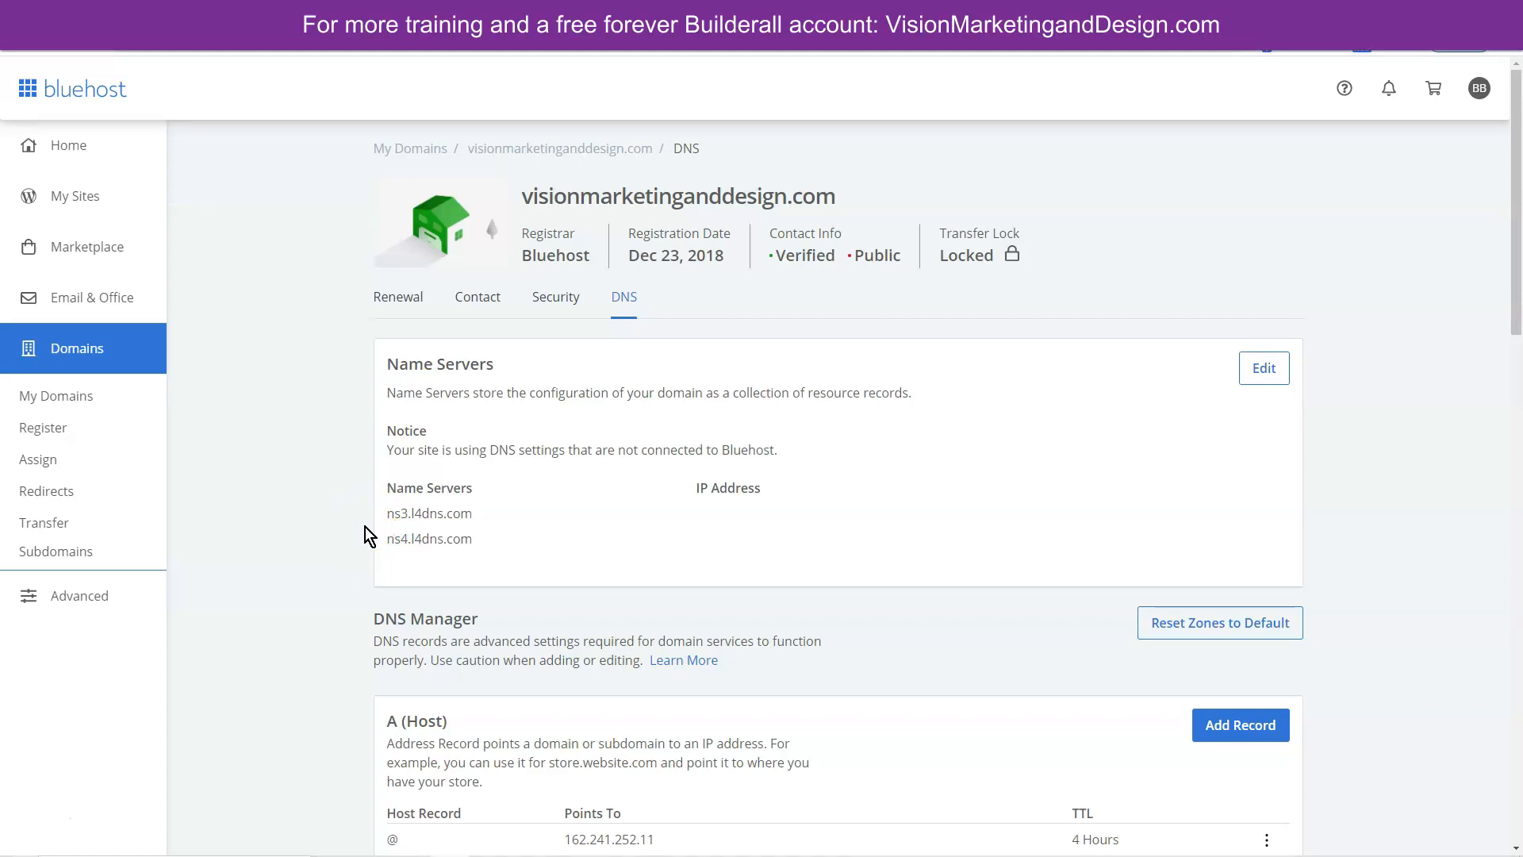
- Return to Builderall's DNS Manager and open Quick Actions on the first domain row
click(607, 12)
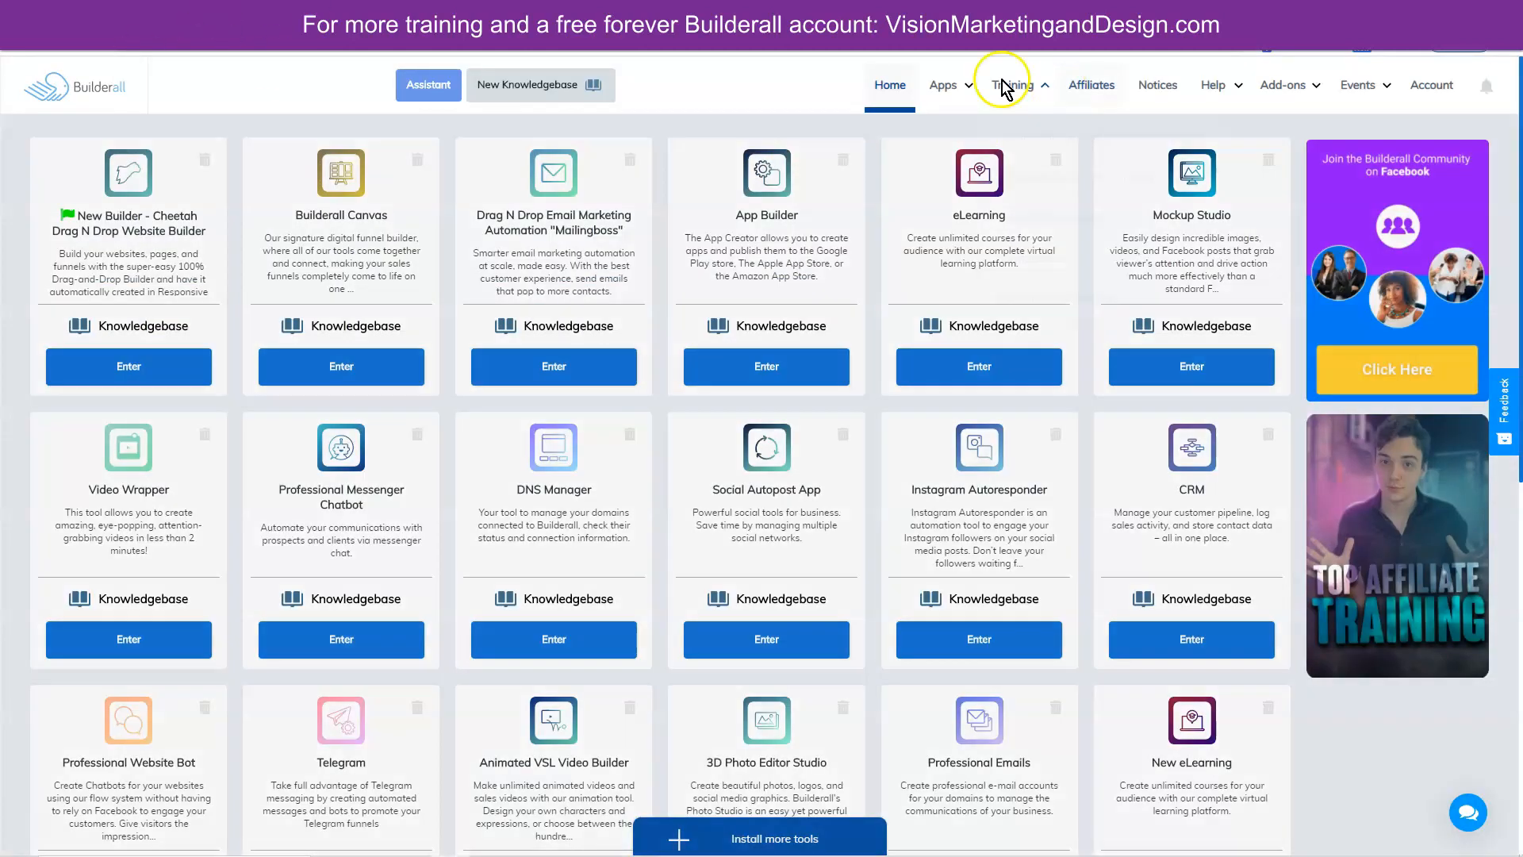
click(949, 87)
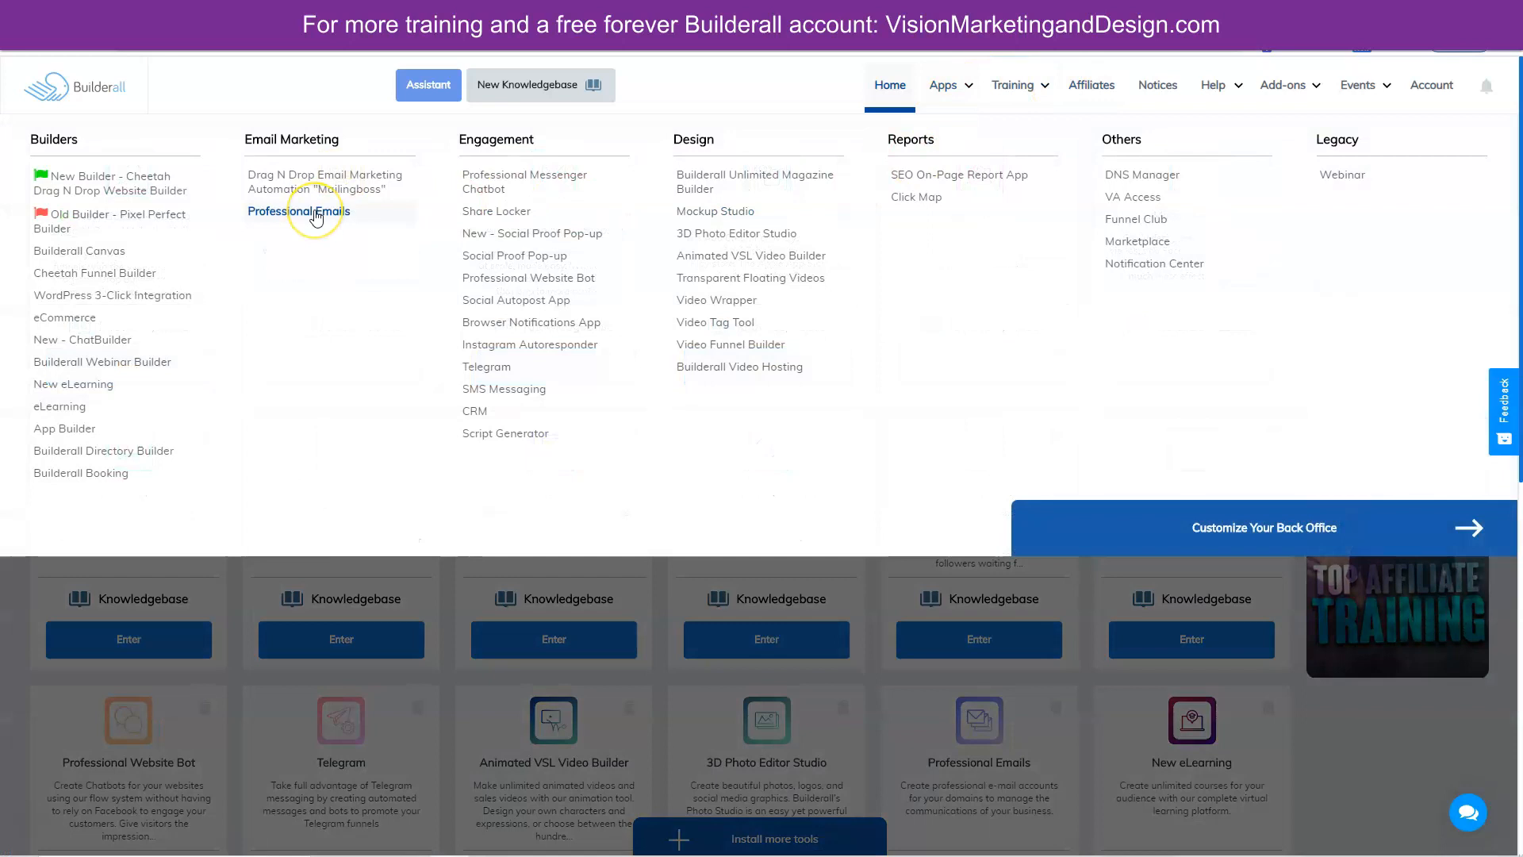
click(1167, 178)
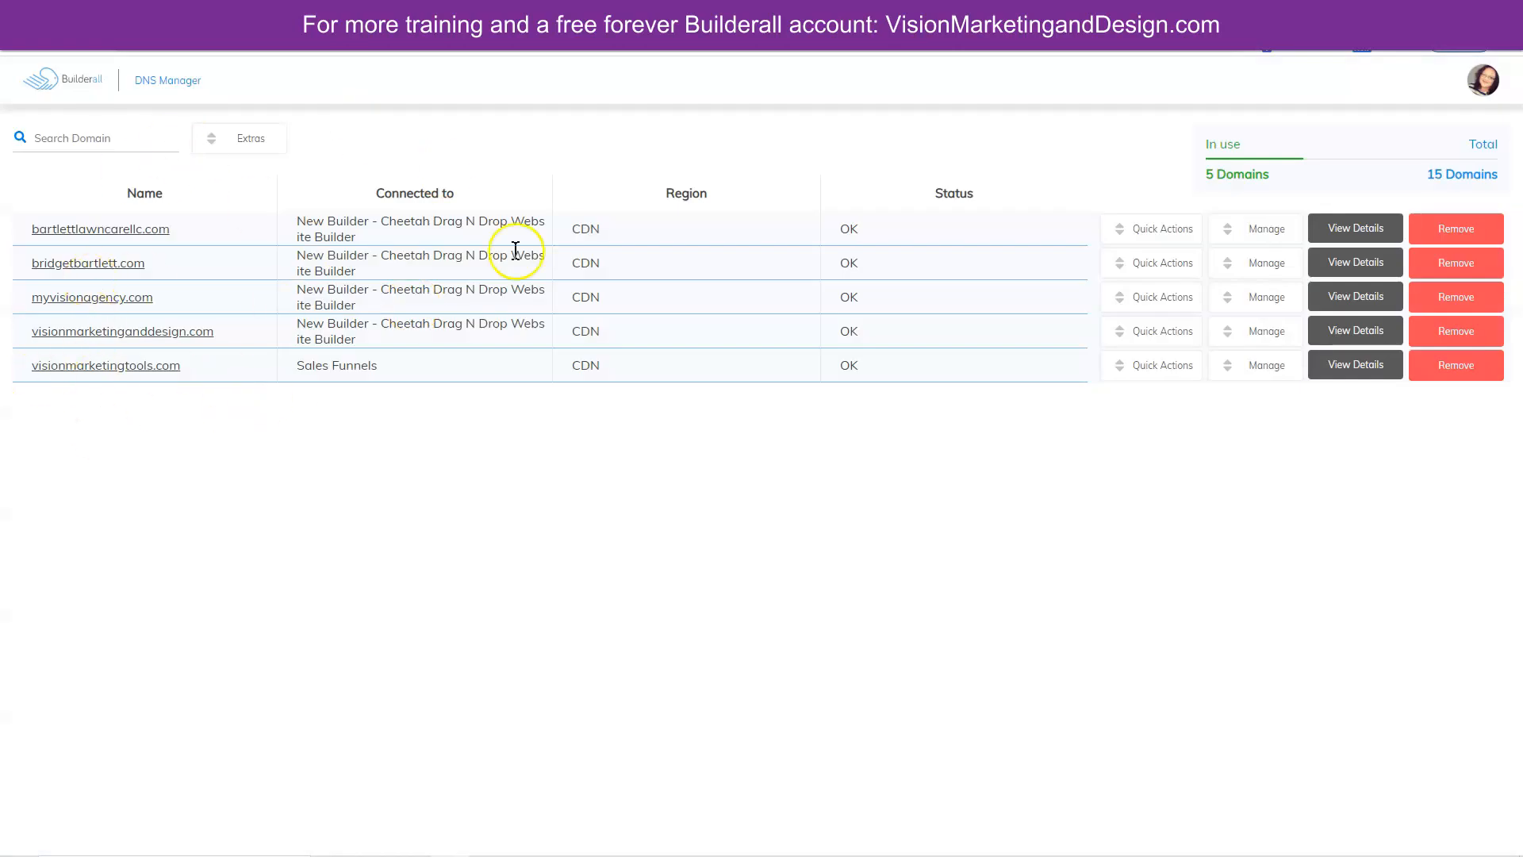
click(1155, 228)
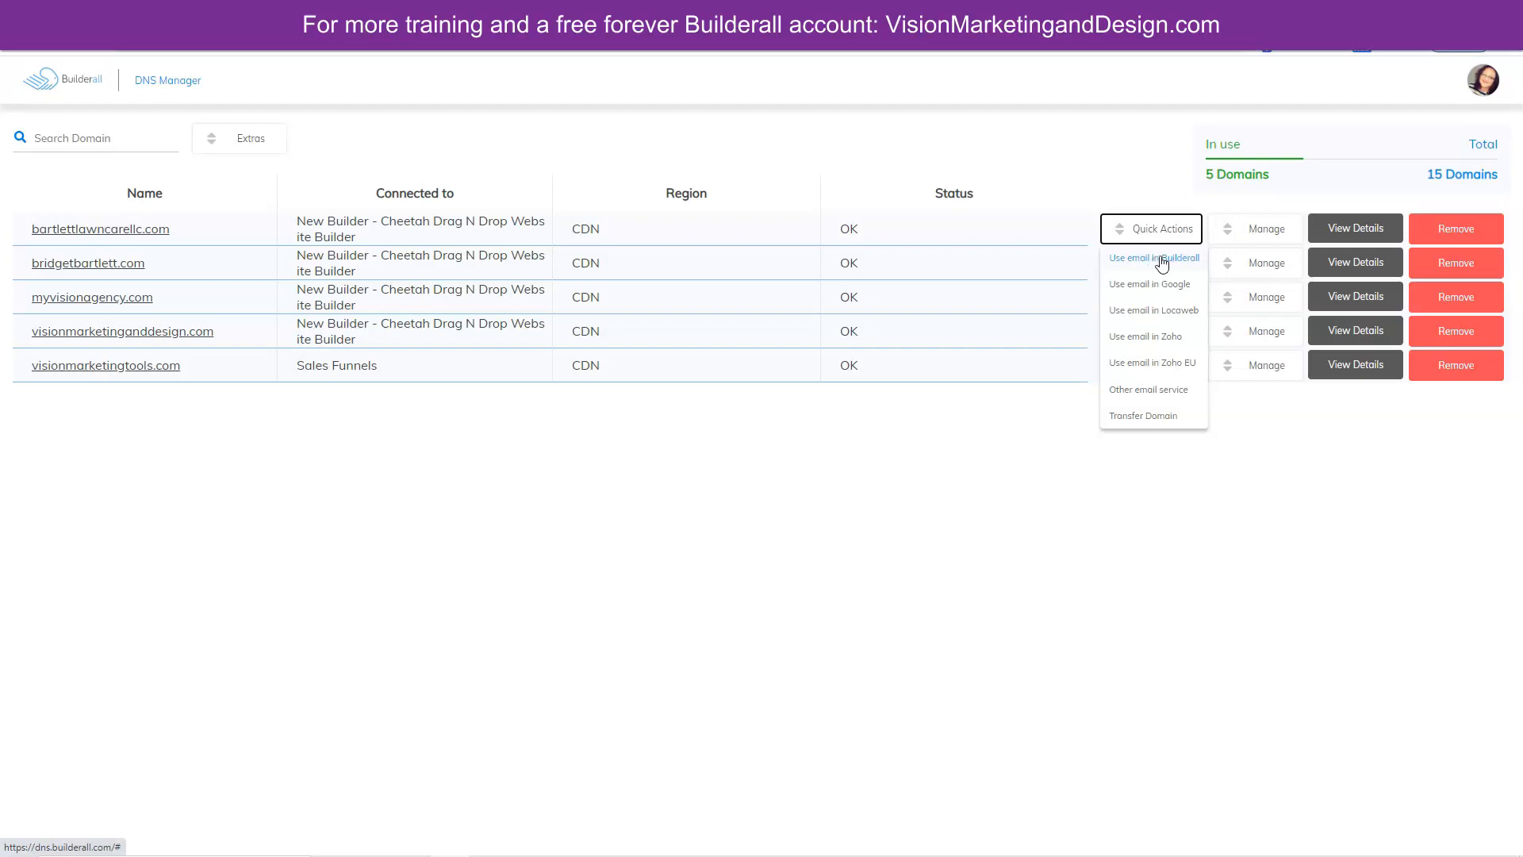
click(1163, 262)
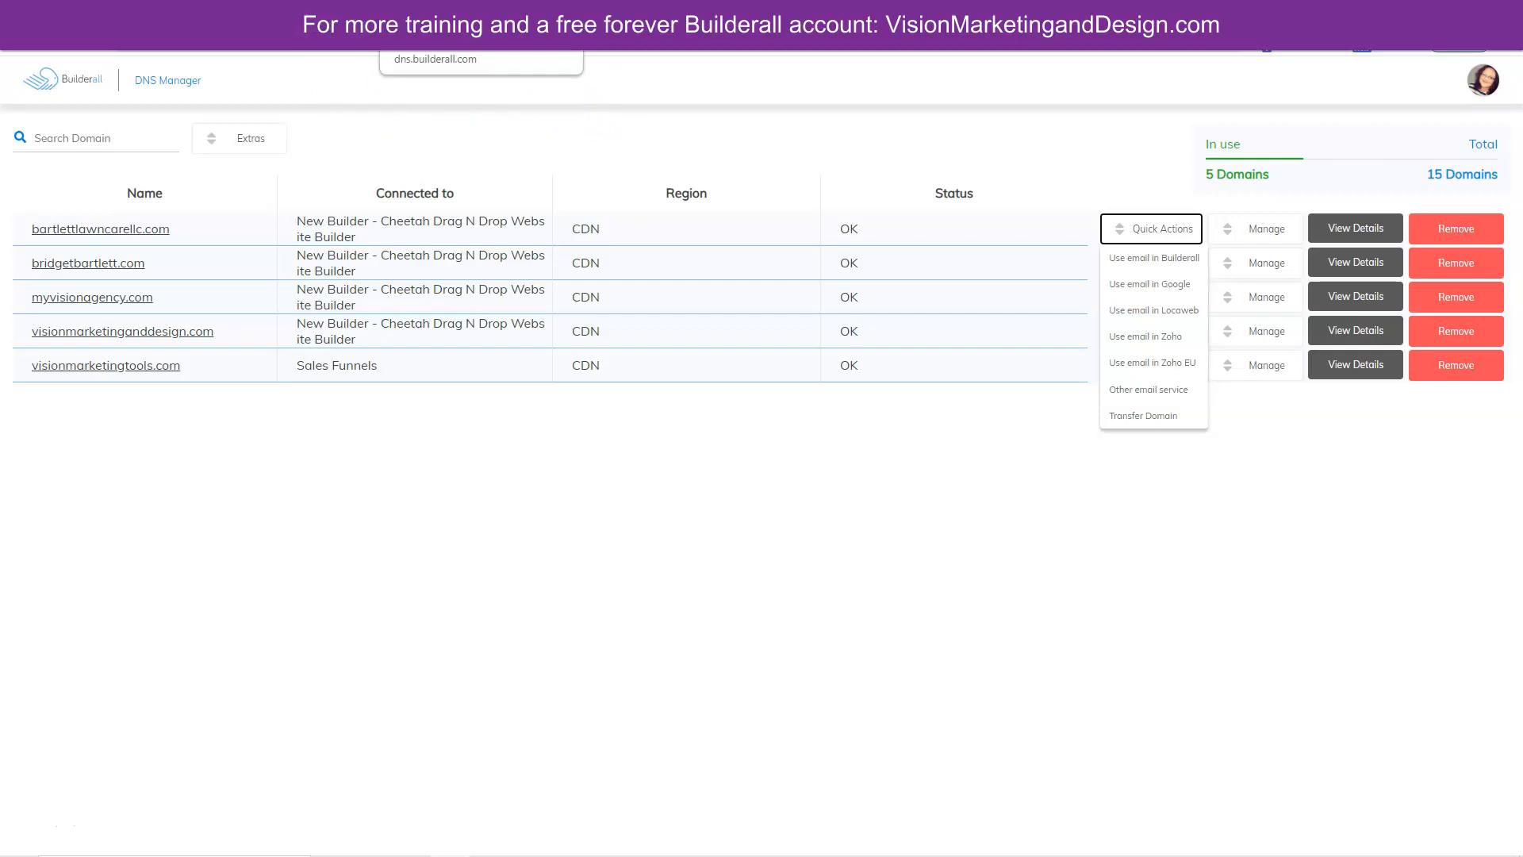
click(544, 5)
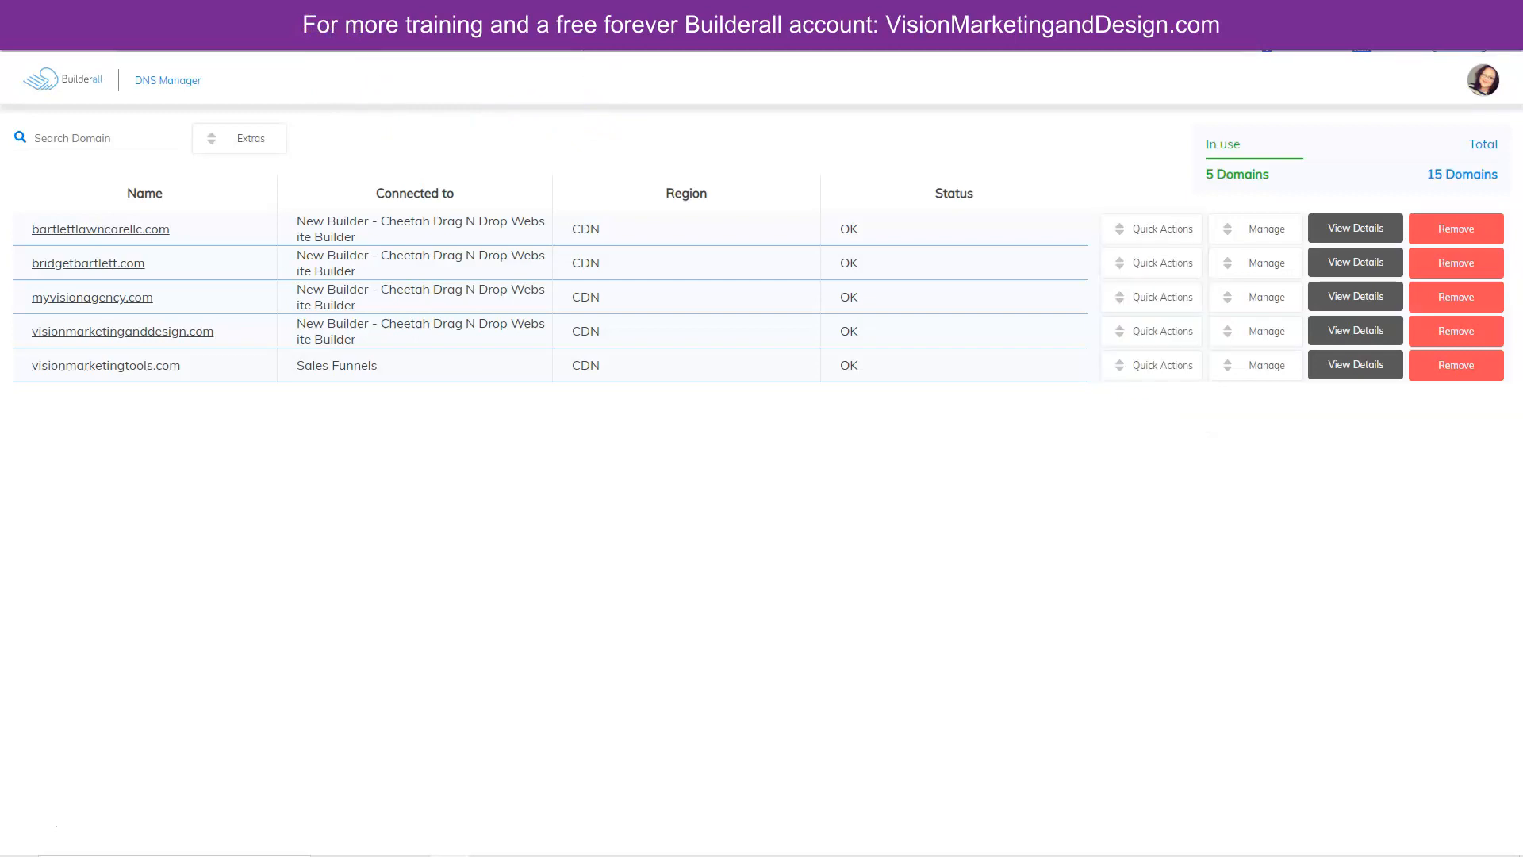
- Open Professional Emails and select visionmarketinganddesign.com to list its two mailboxes
click(538, 9)
click(966, 87)
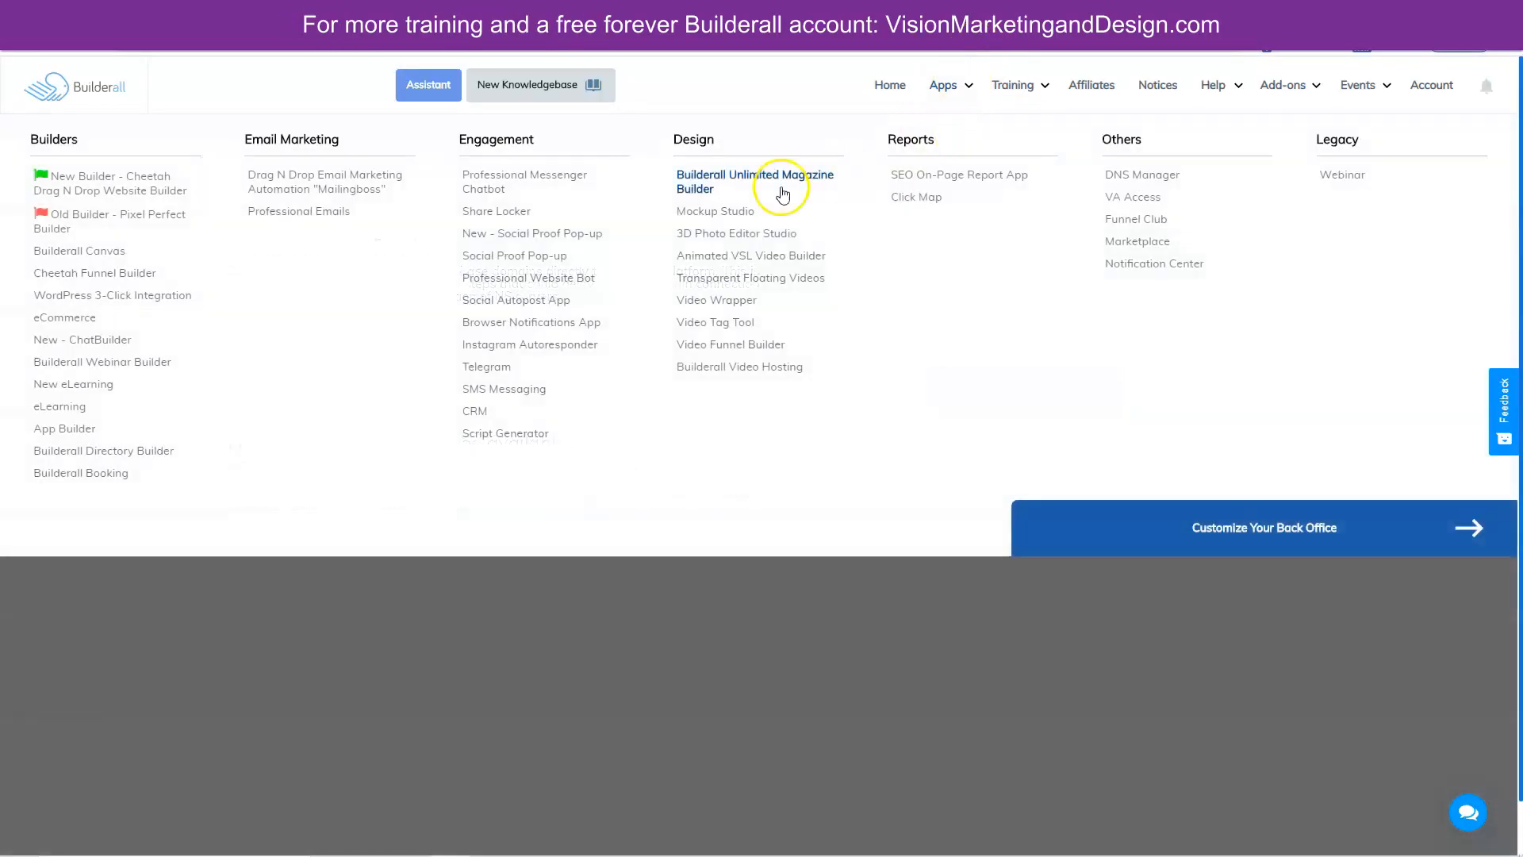
click(321, 211)
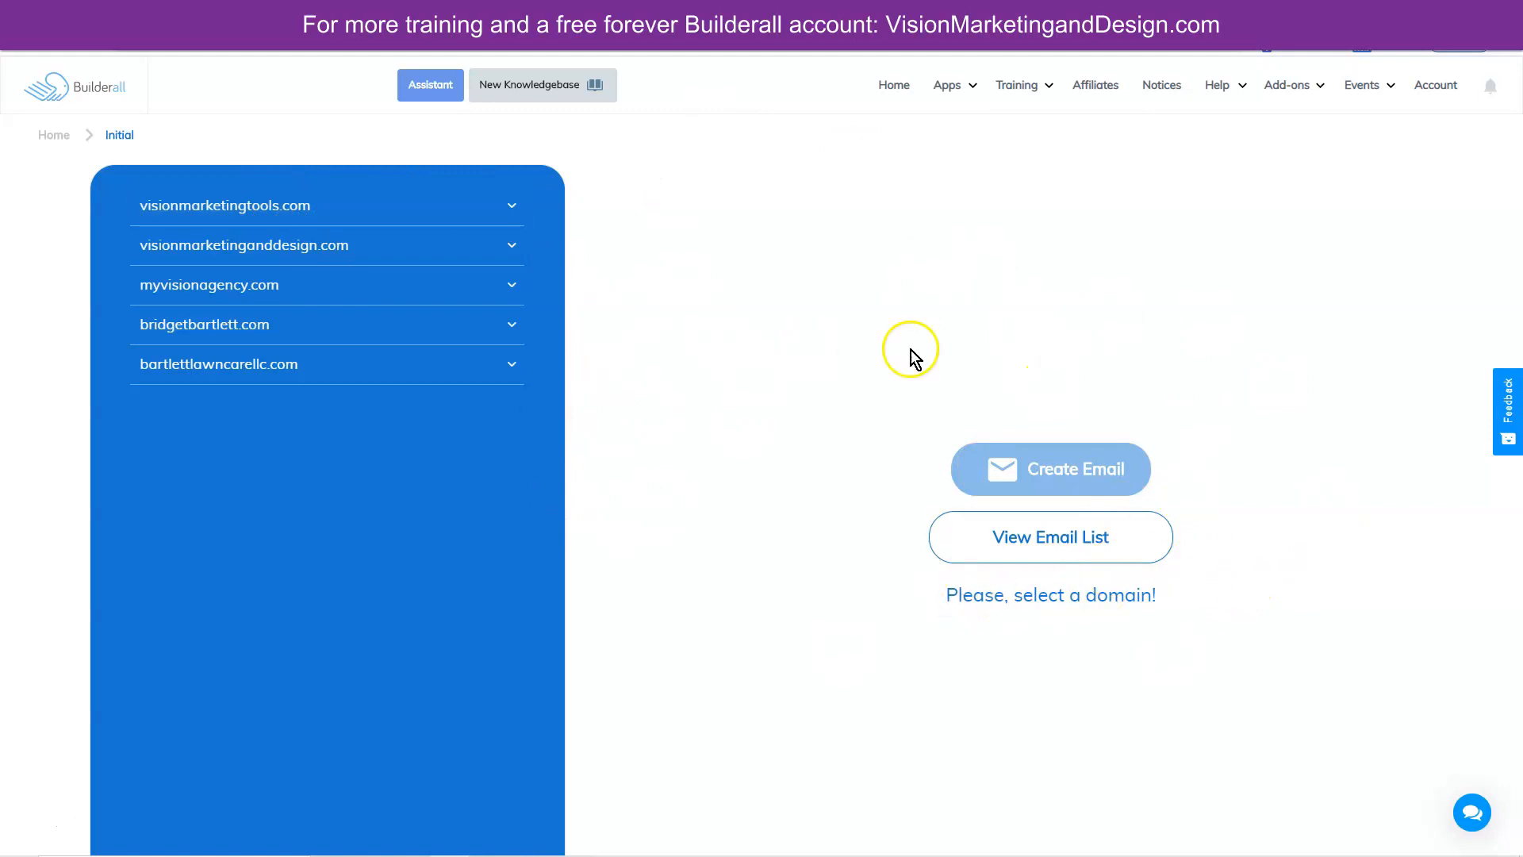
click(310, 248)
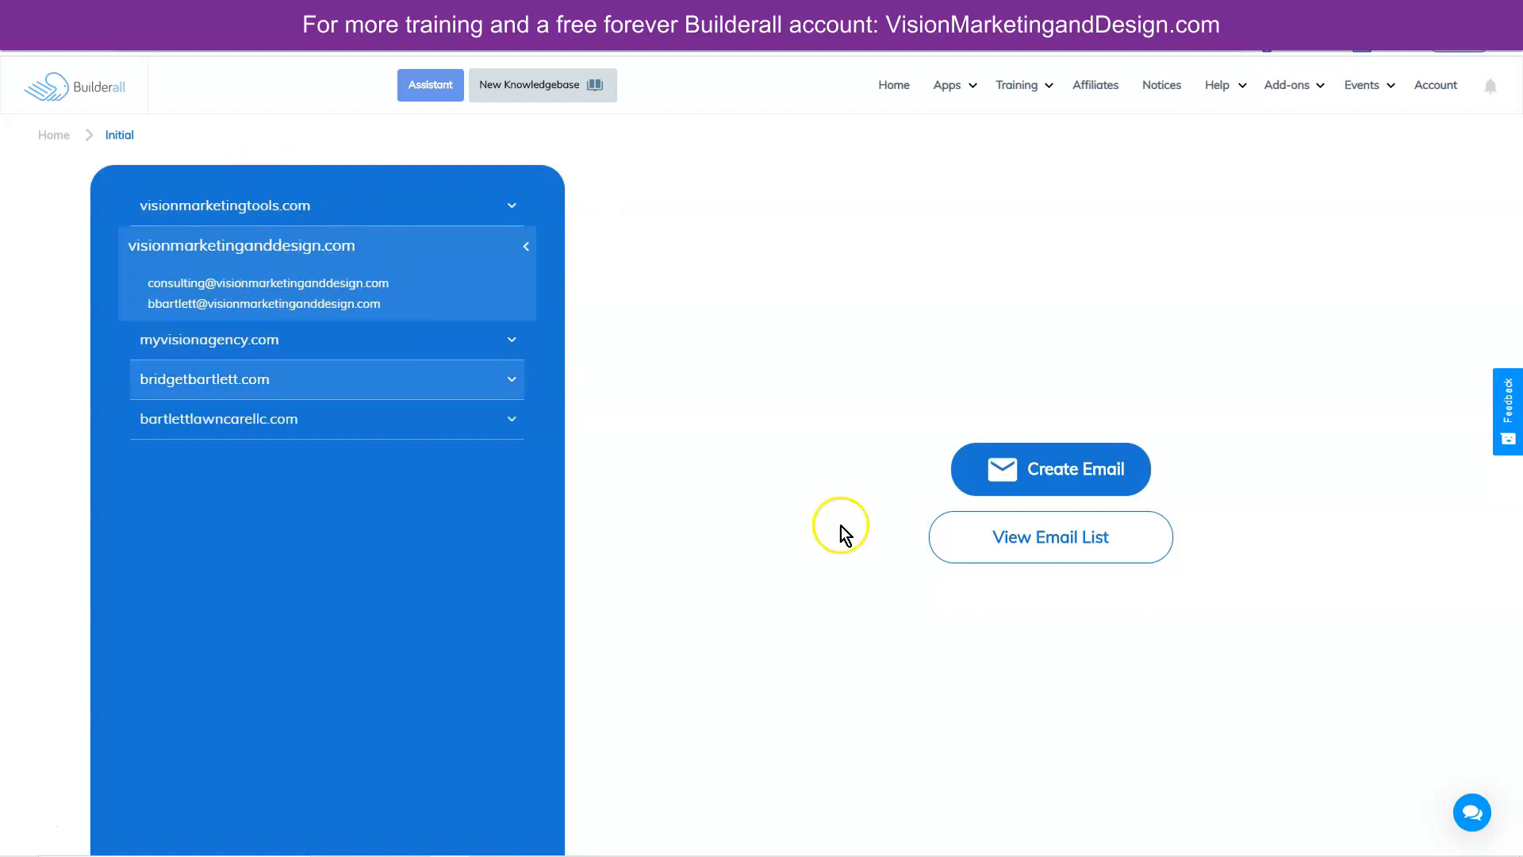
click(1058, 474)
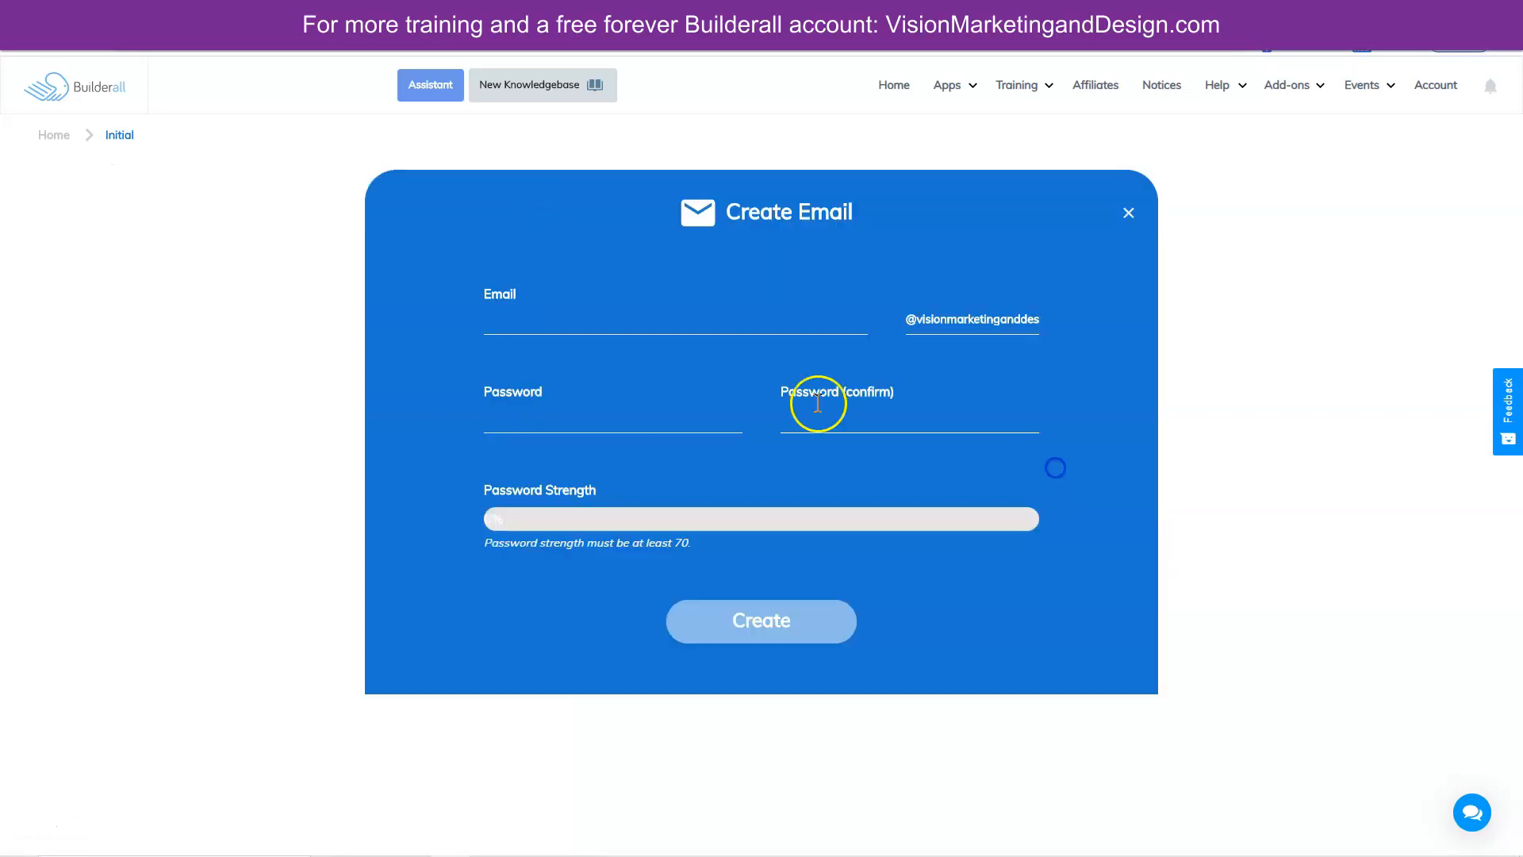
click(525, 324)
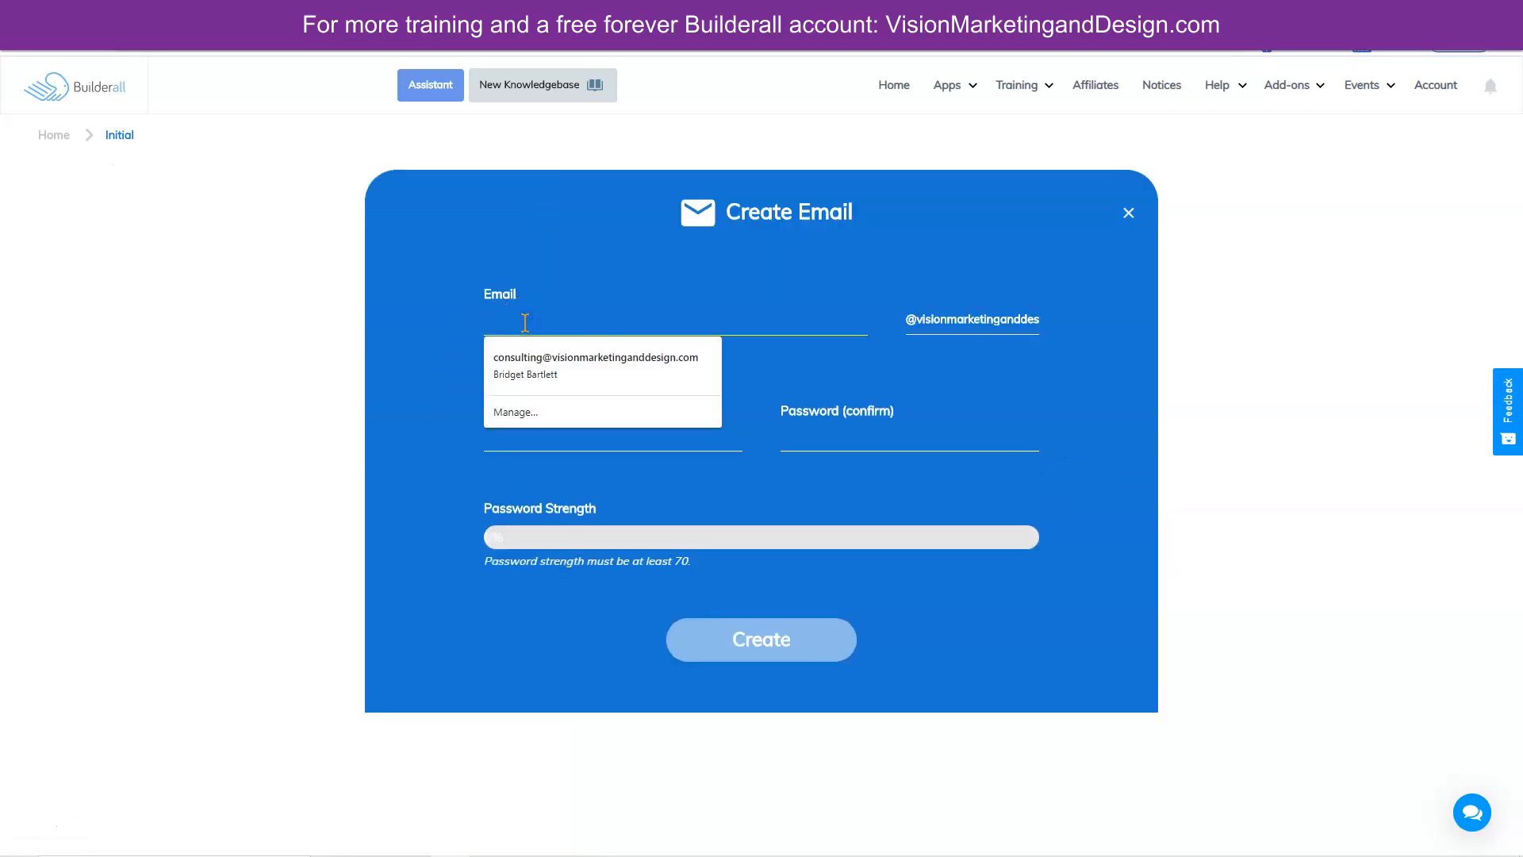
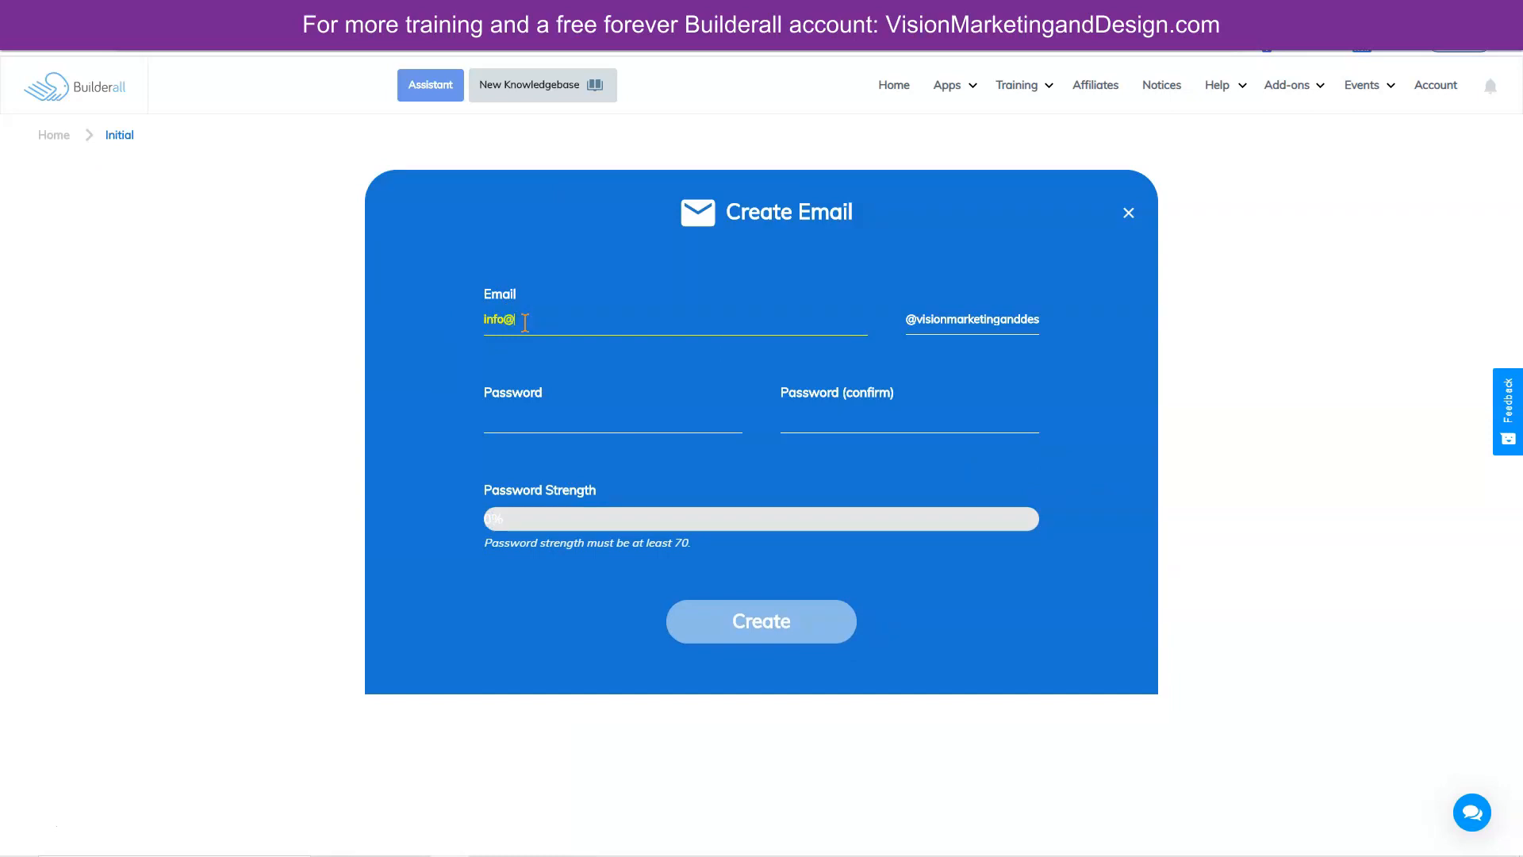
click(508, 415)
text(****)
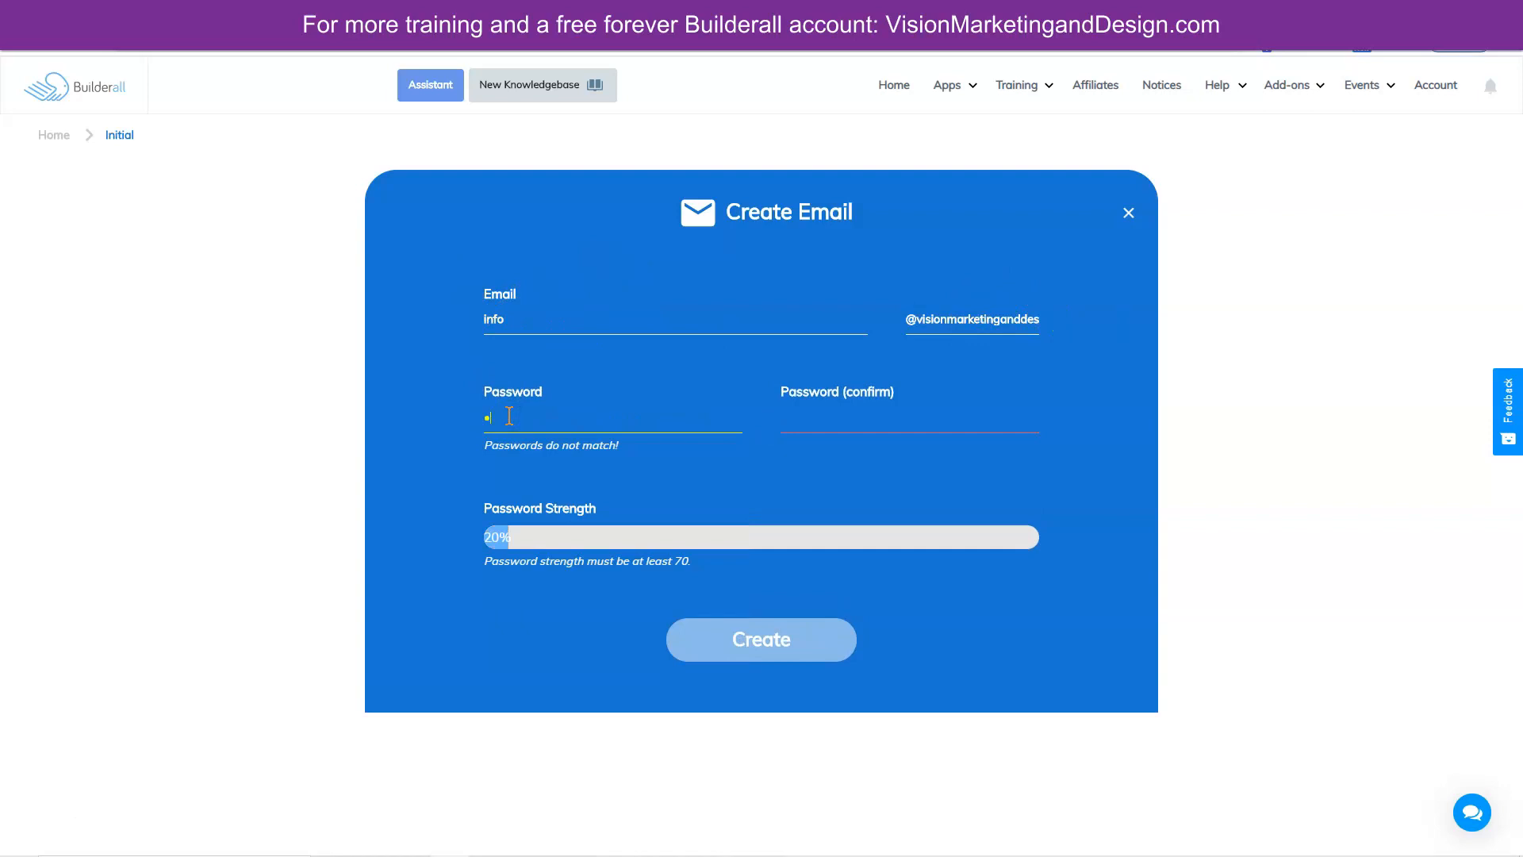
text(*****)
click(642, 423)
click(864, 410)
text(*******)
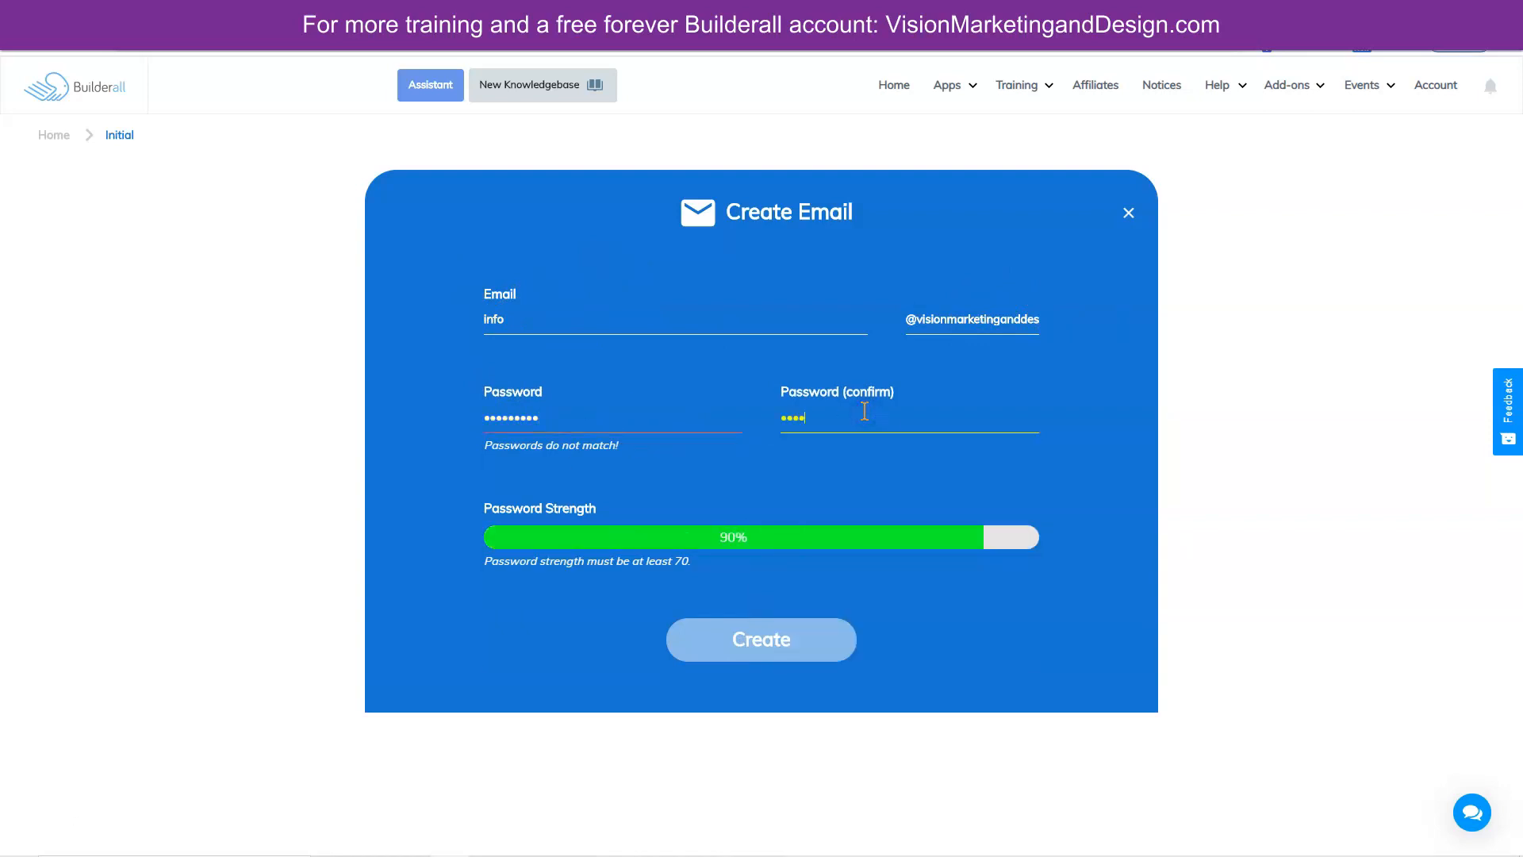
text(**)
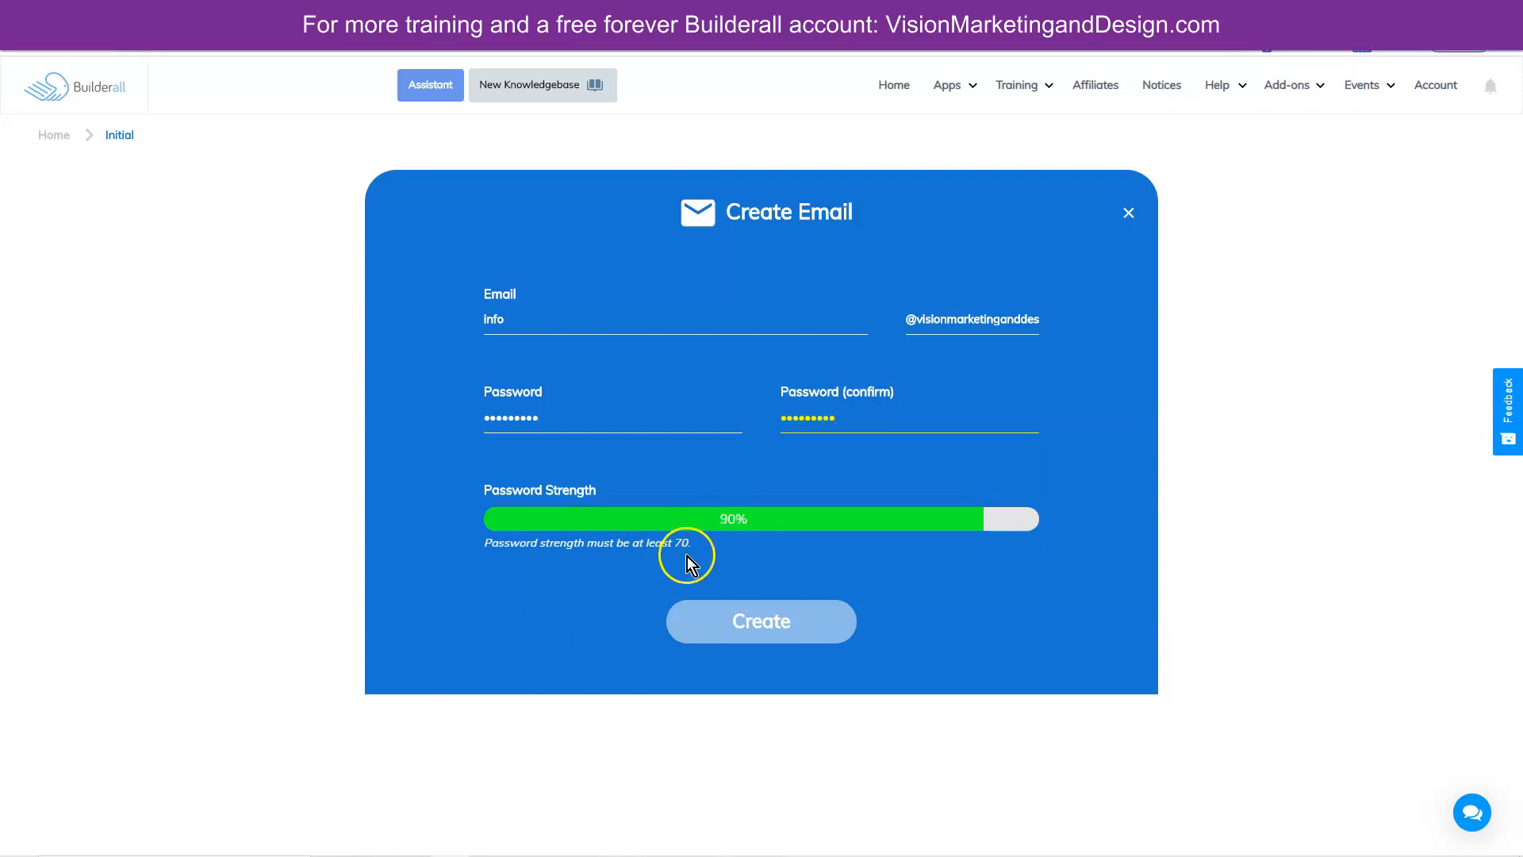
click(767, 621)
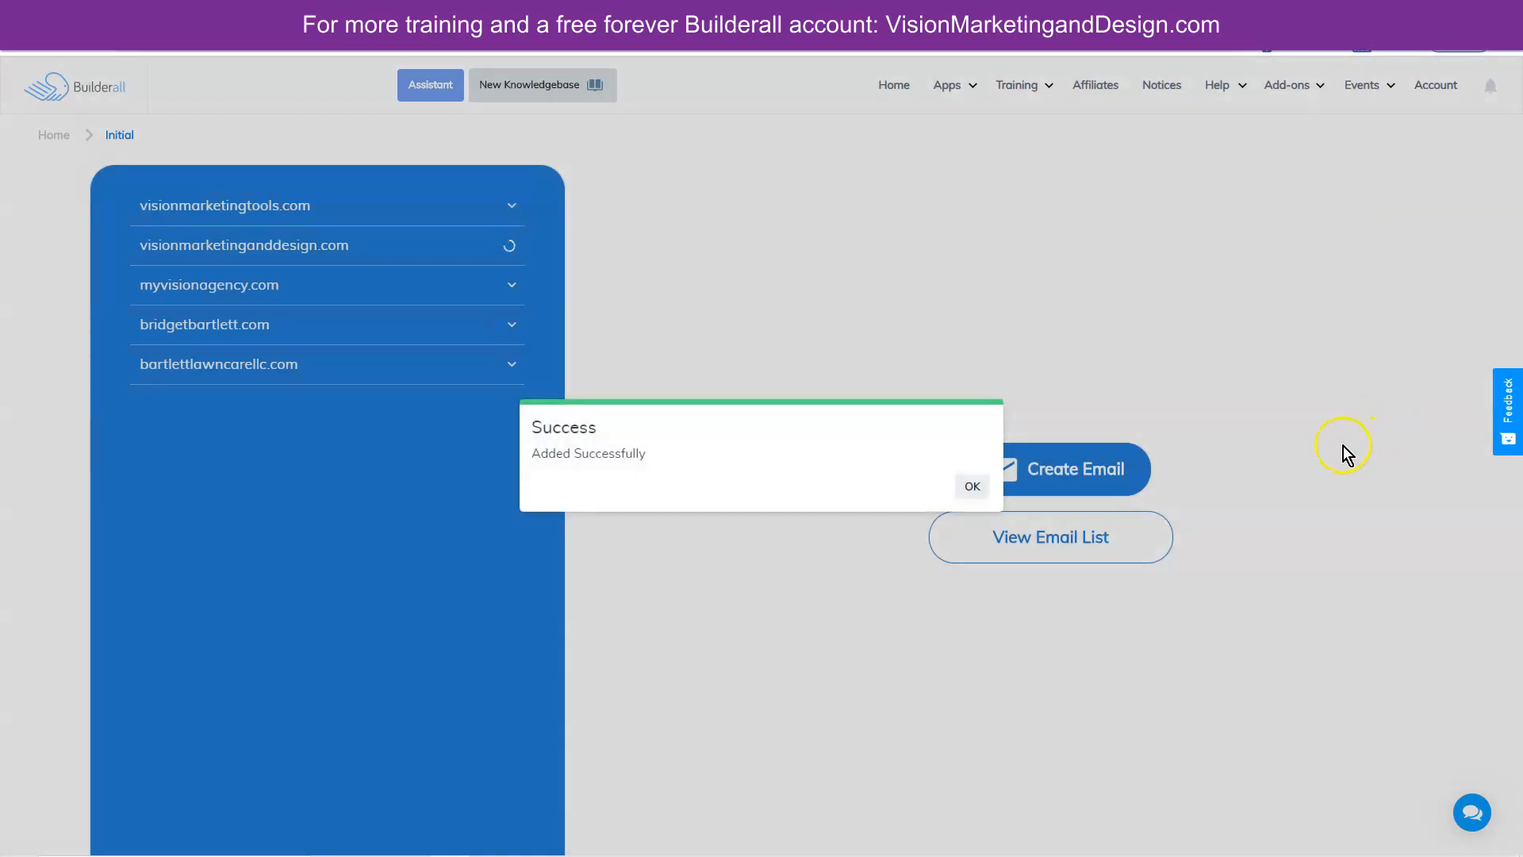
click(972, 486)
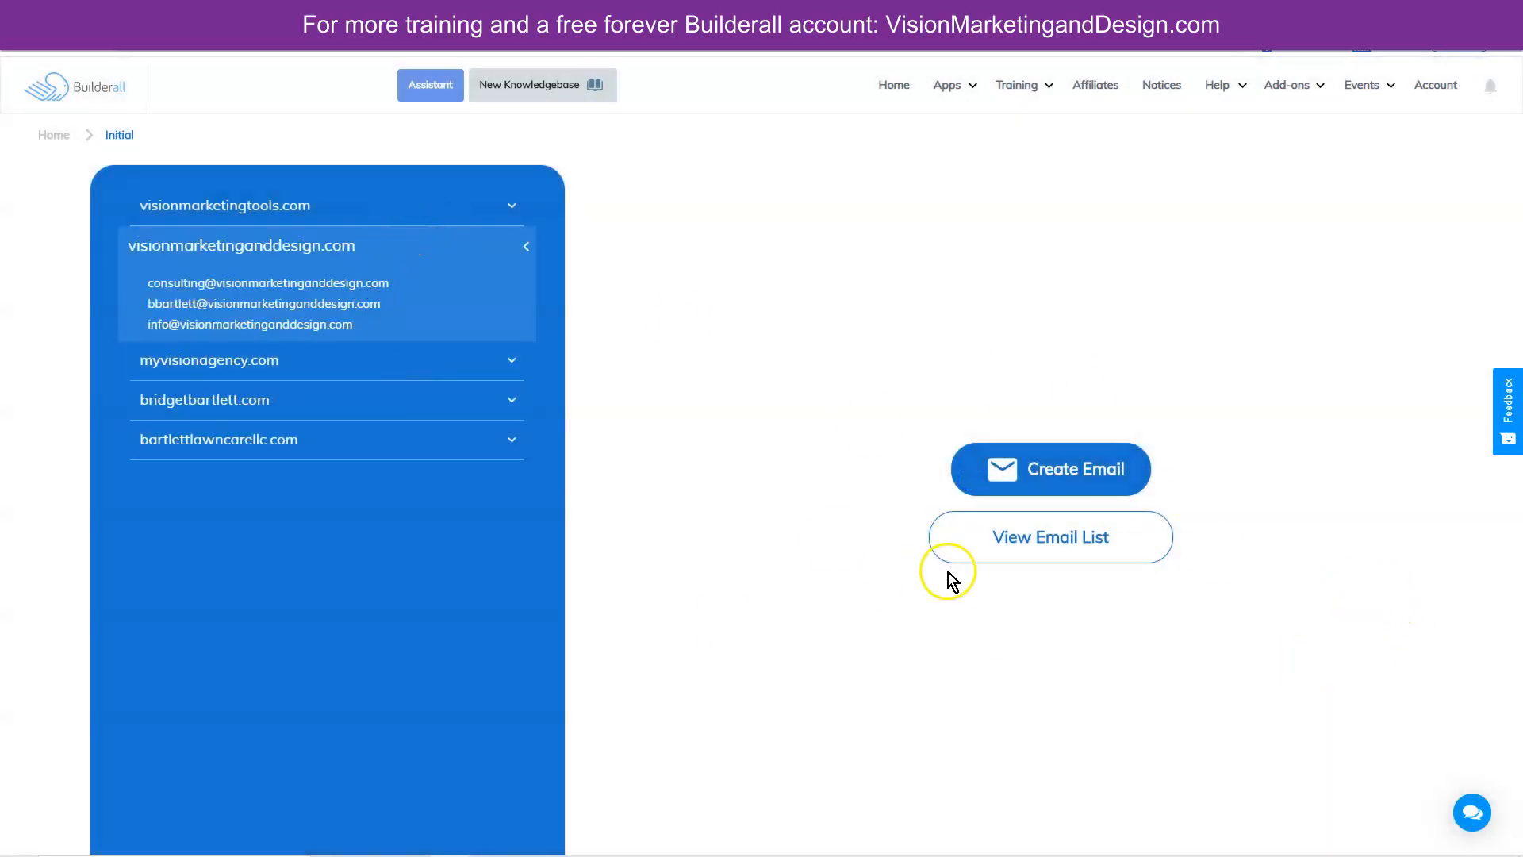
click(1023, 538)
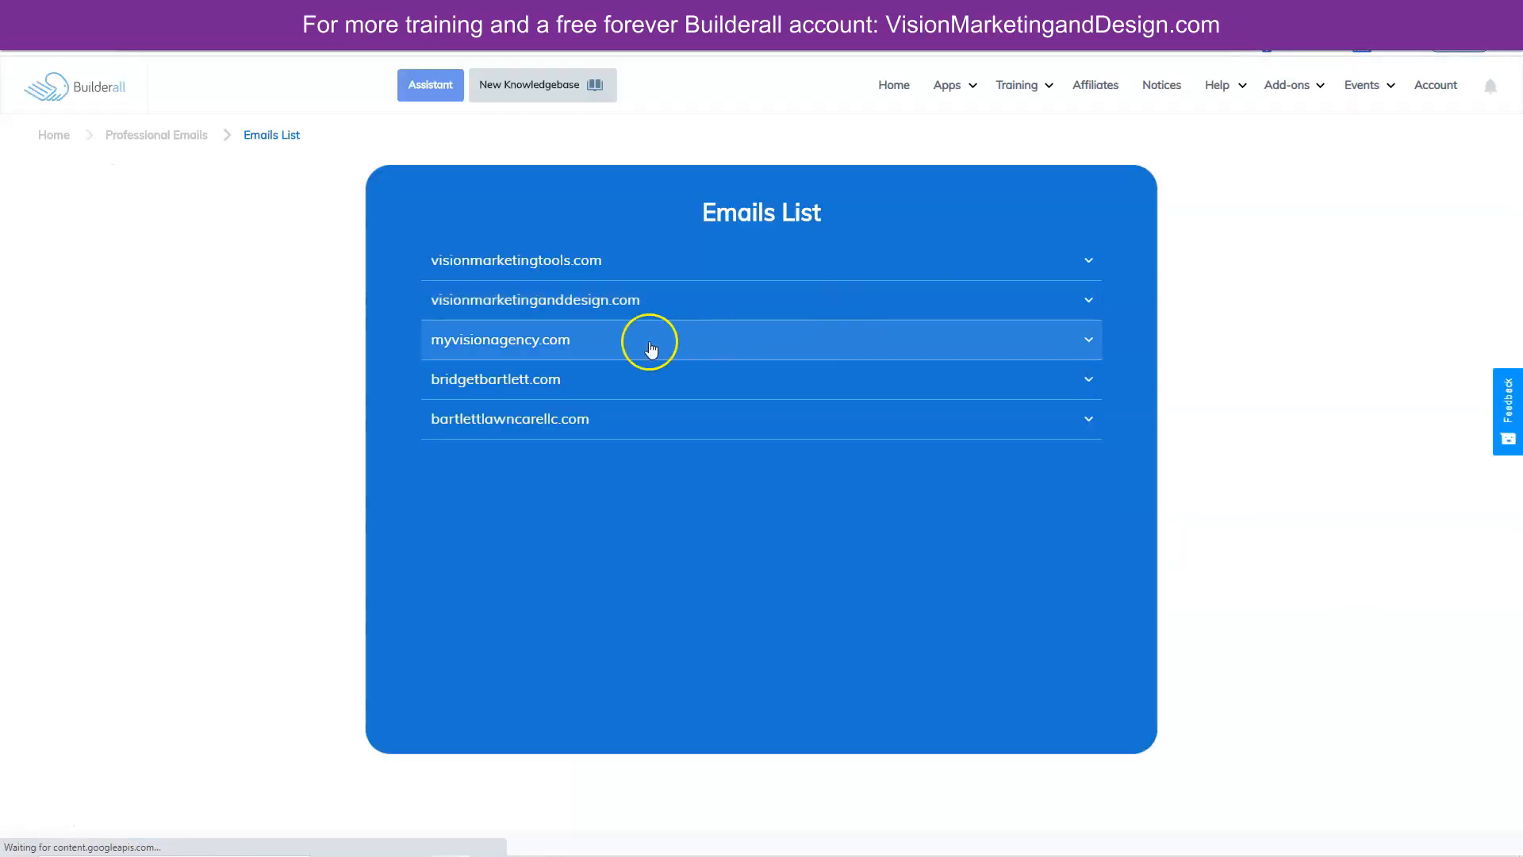
click(583, 304)
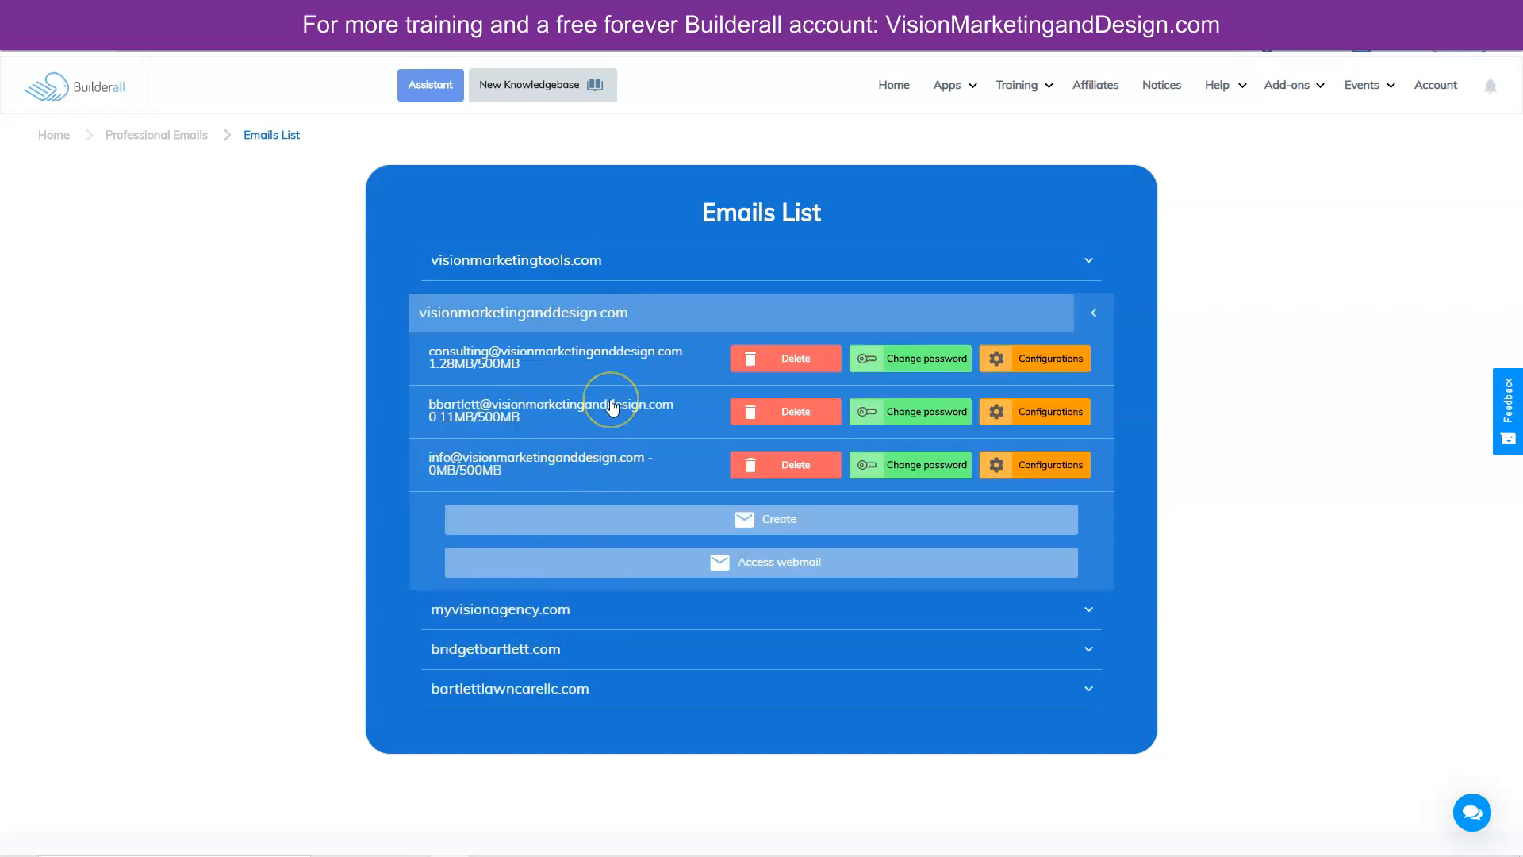
click(1046, 361)
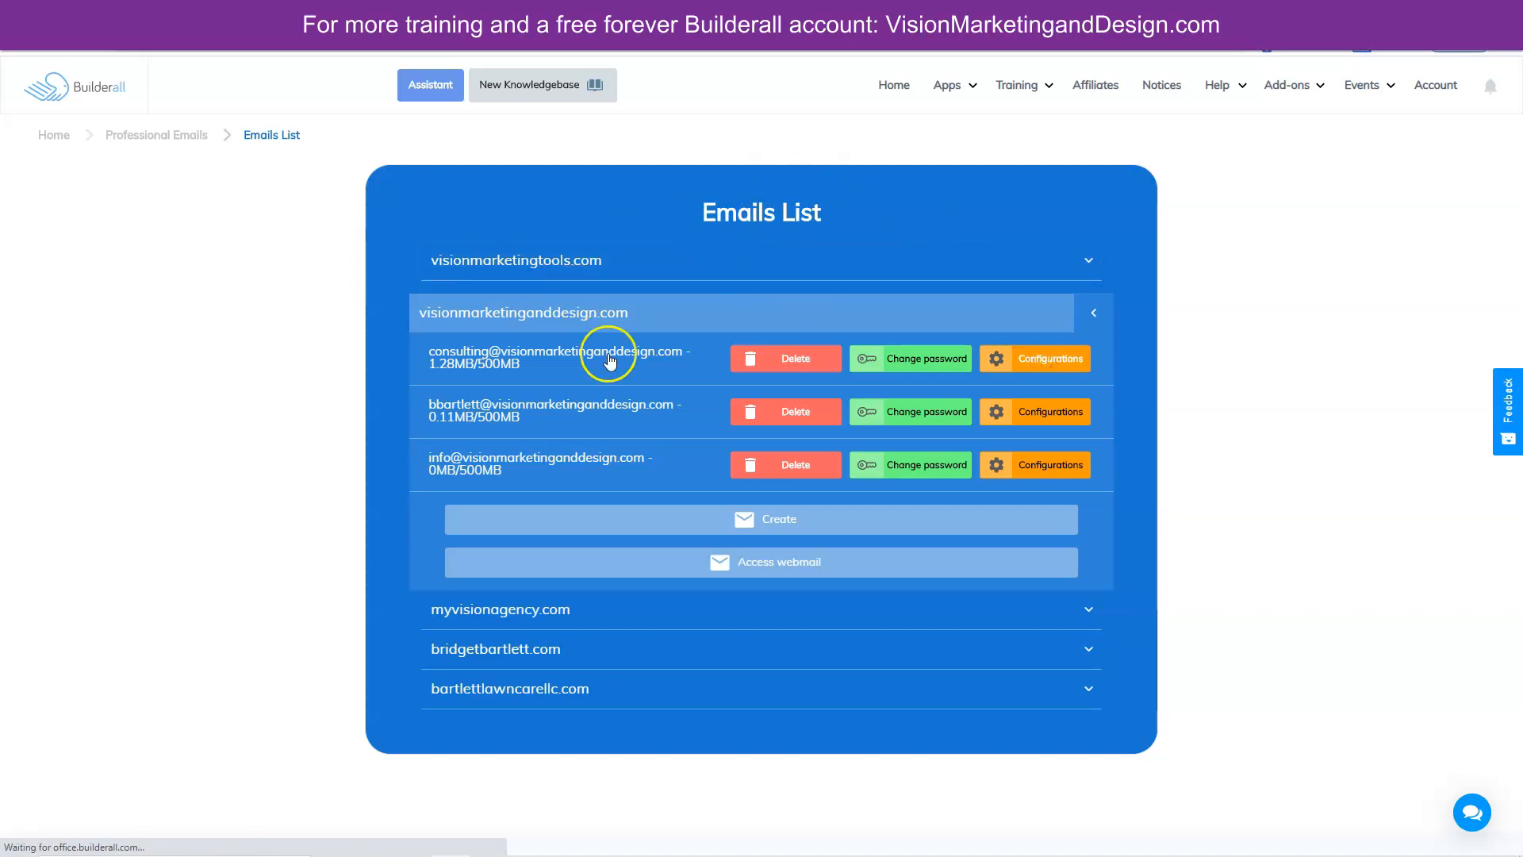
click(1030, 357)
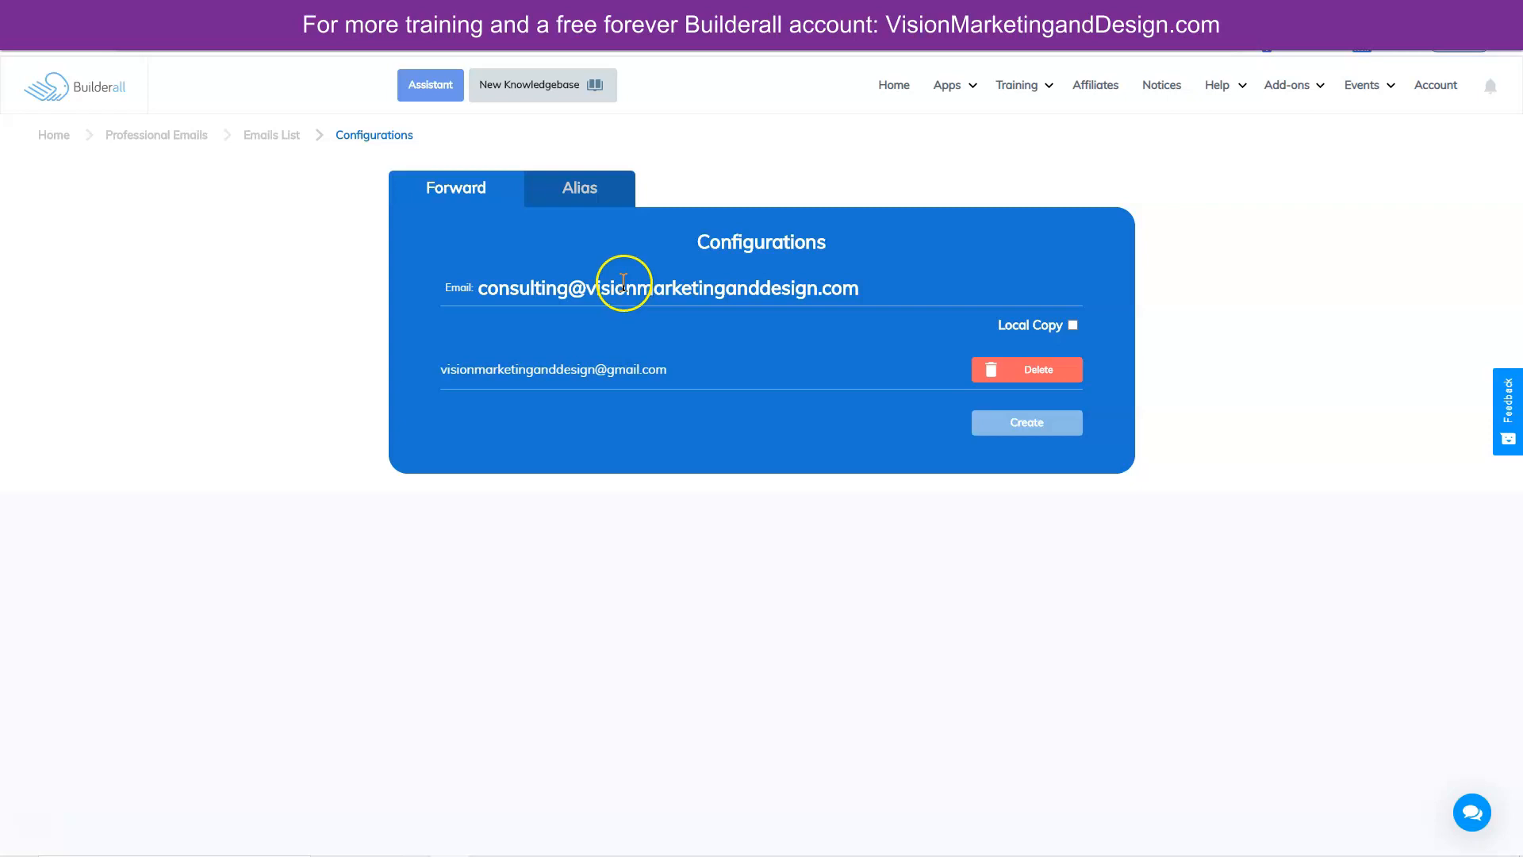
- Delete the consulting mailbox's Gmail forward, then expand visionmarketingtools.com in the Emails List
click(1015, 370)
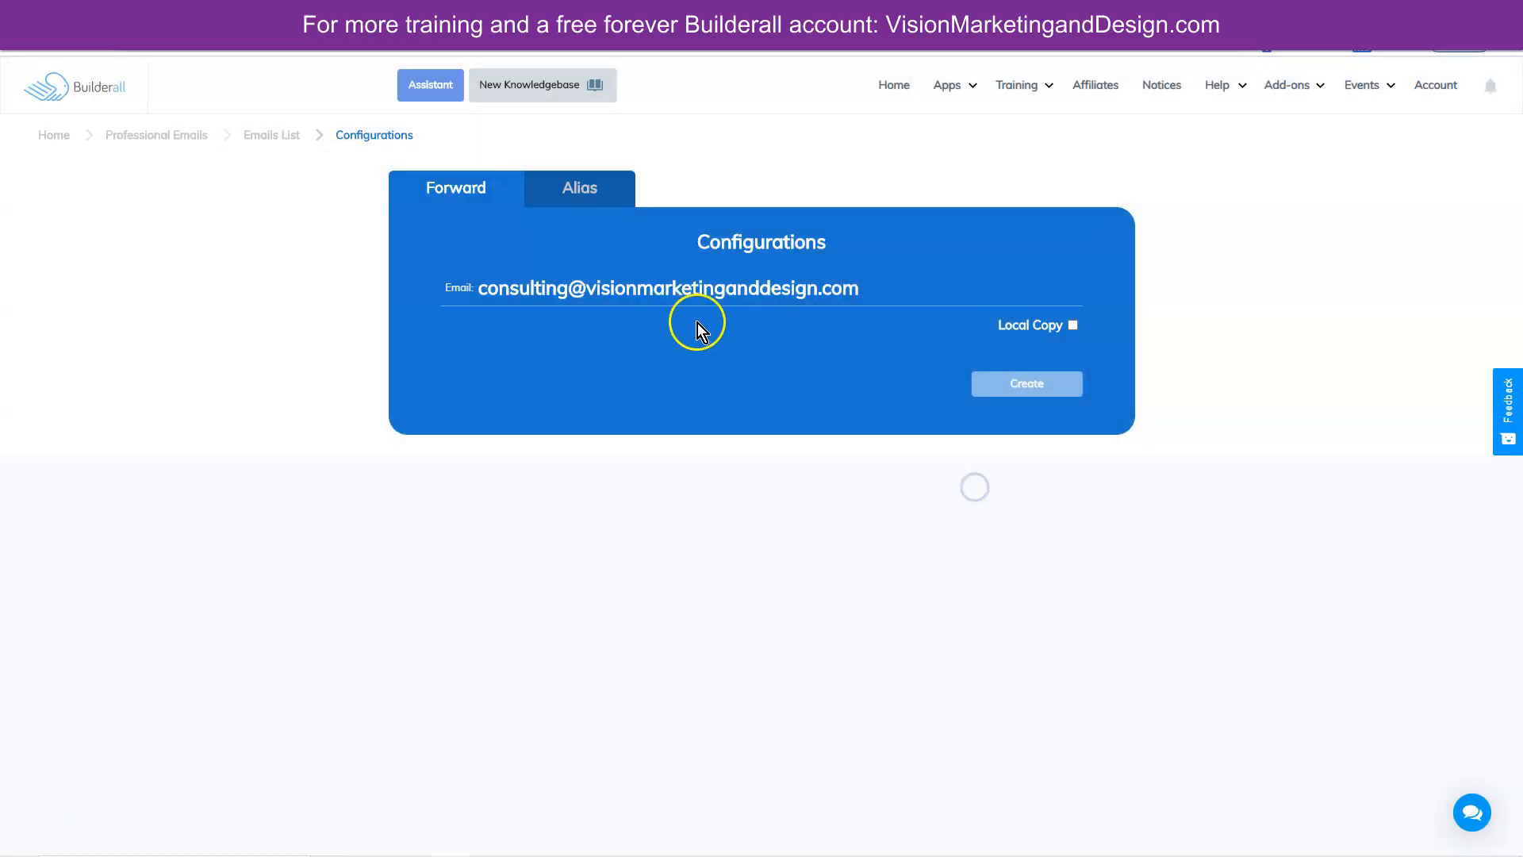
click(1023, 388)
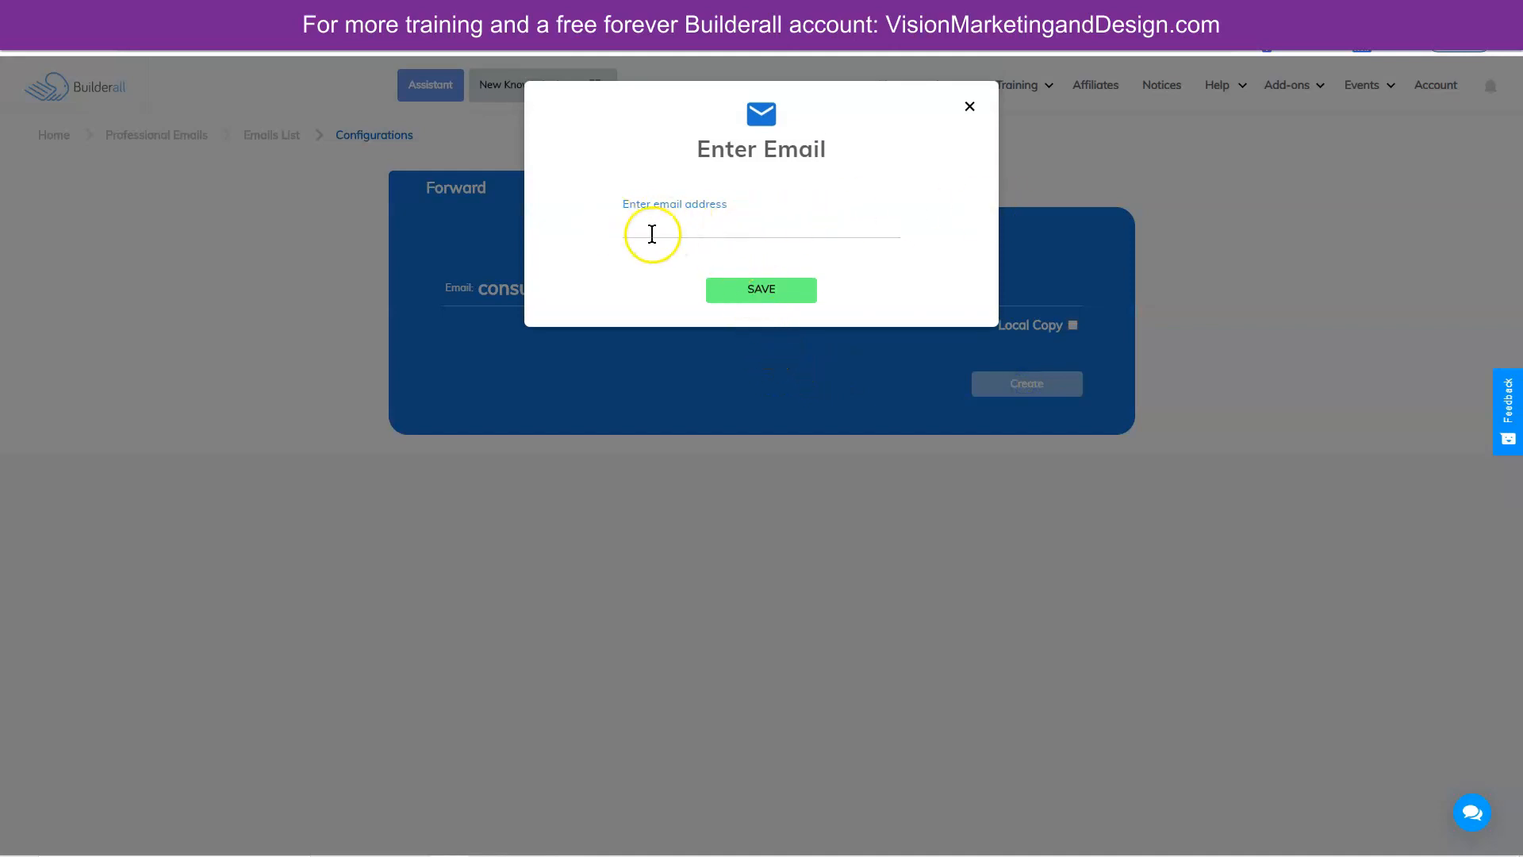
click(970, 107)
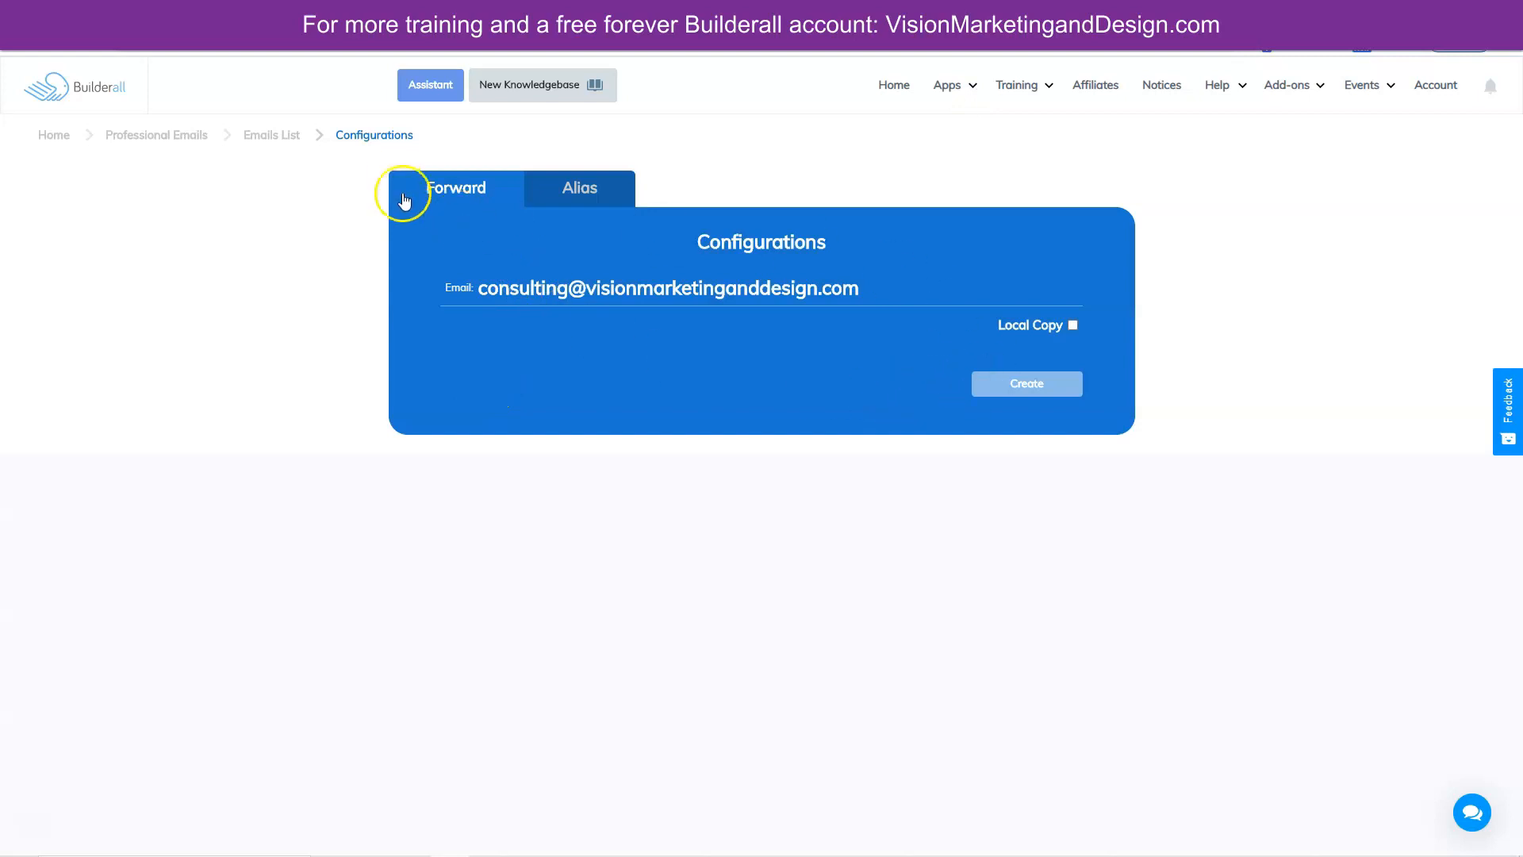
click(276, 137)
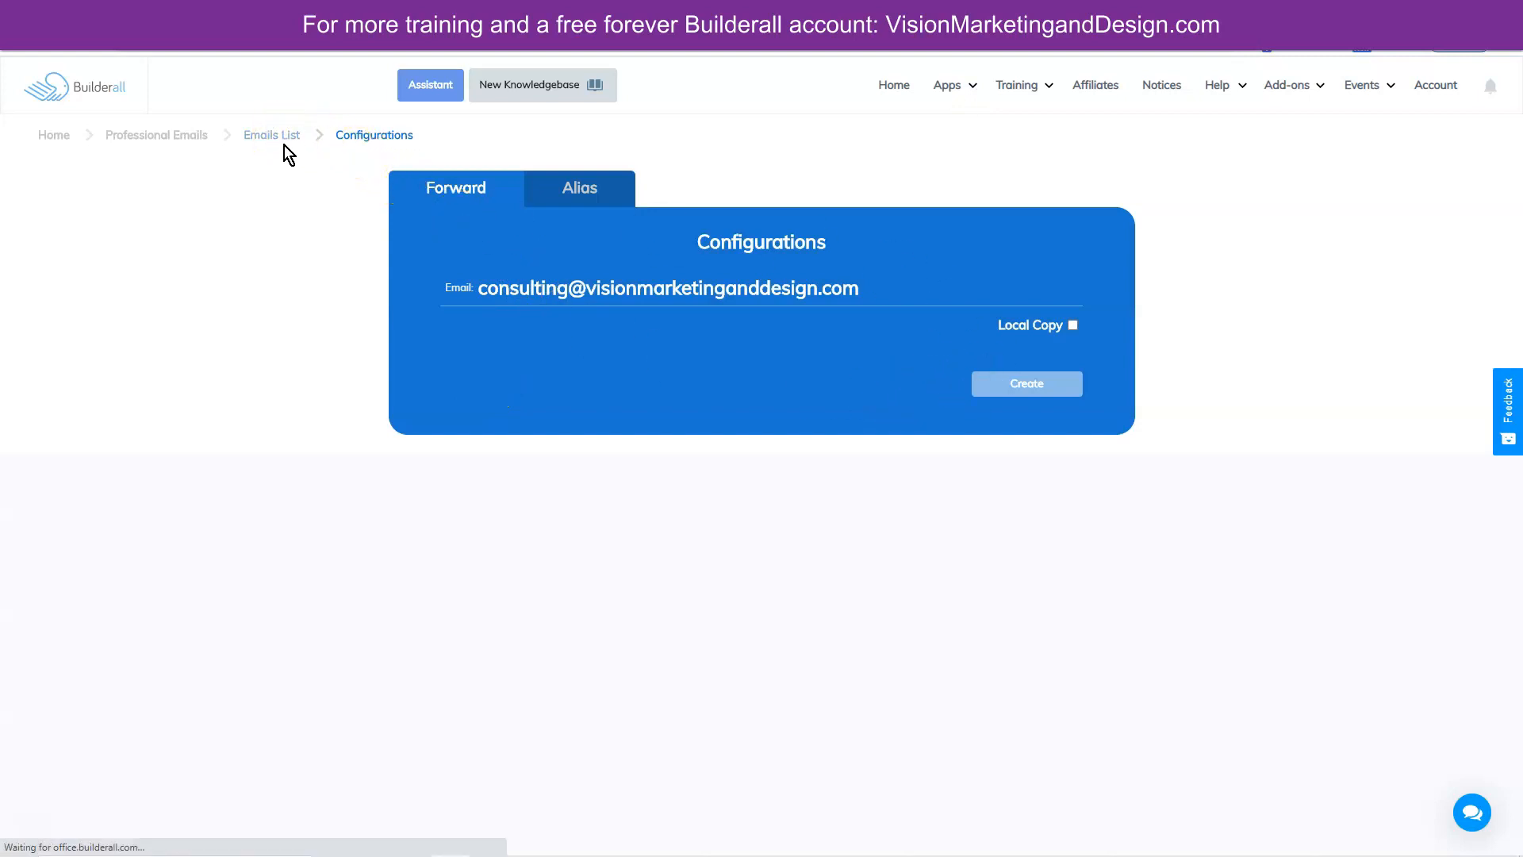
click(607, 261)
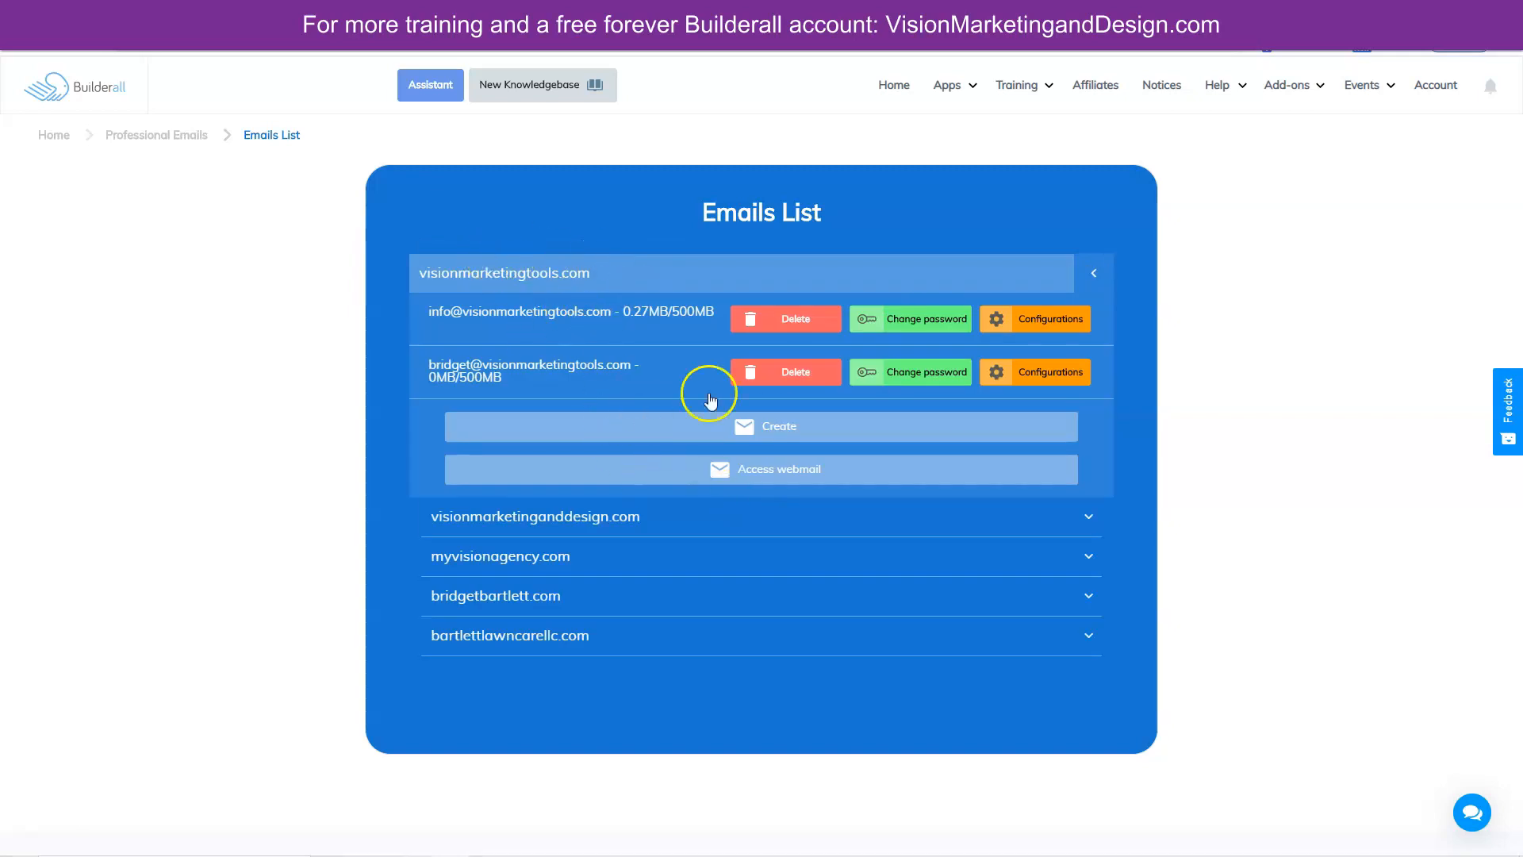
- Launch the webmail sign-in page from visionmarketingtools.com's Access webmail link
click(768, 480)
click(766, 472)
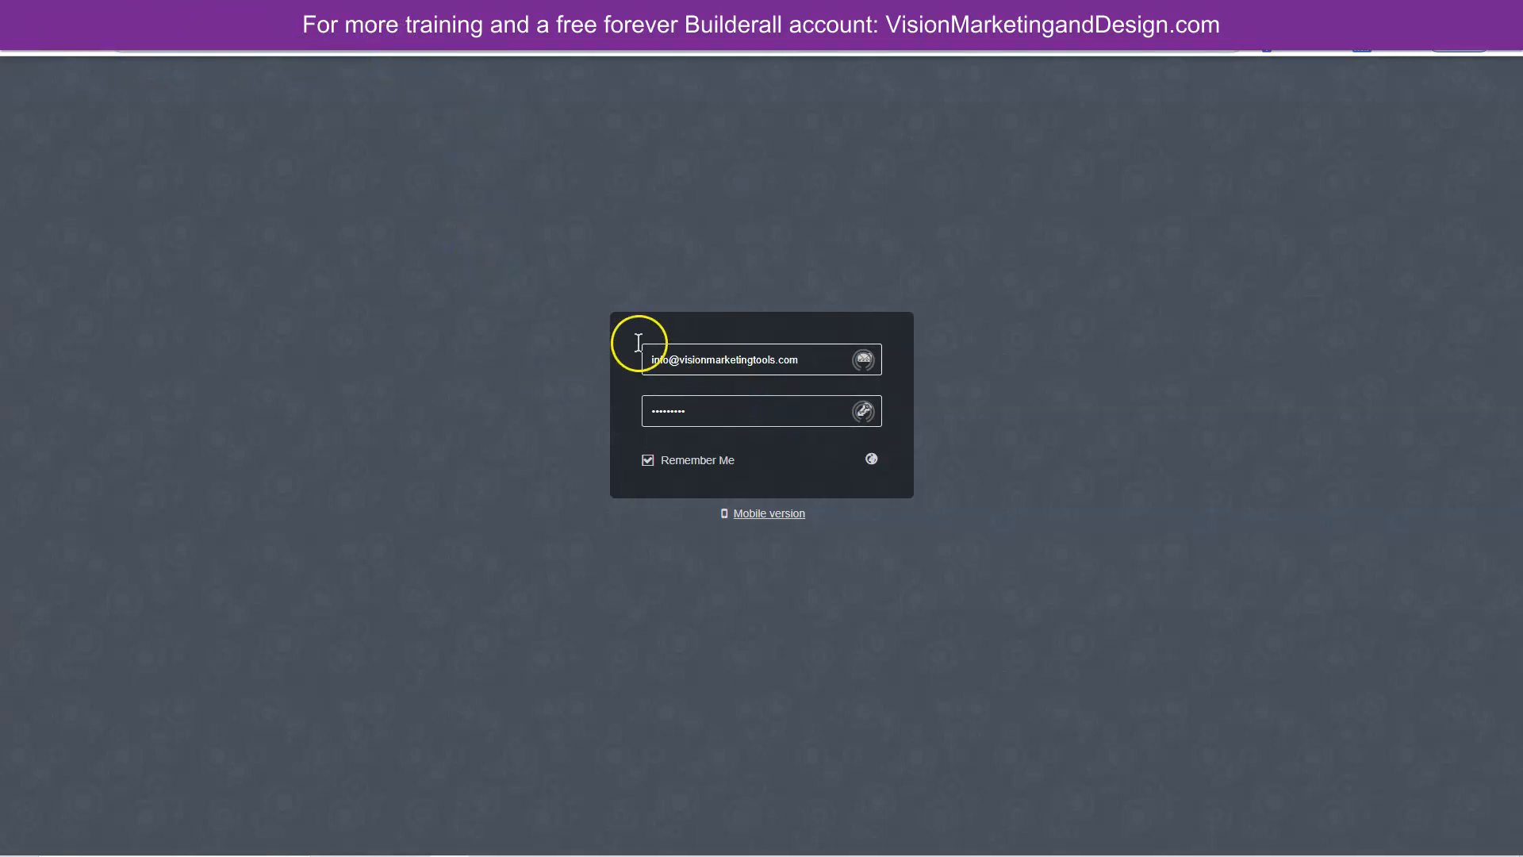
click(735, 412)
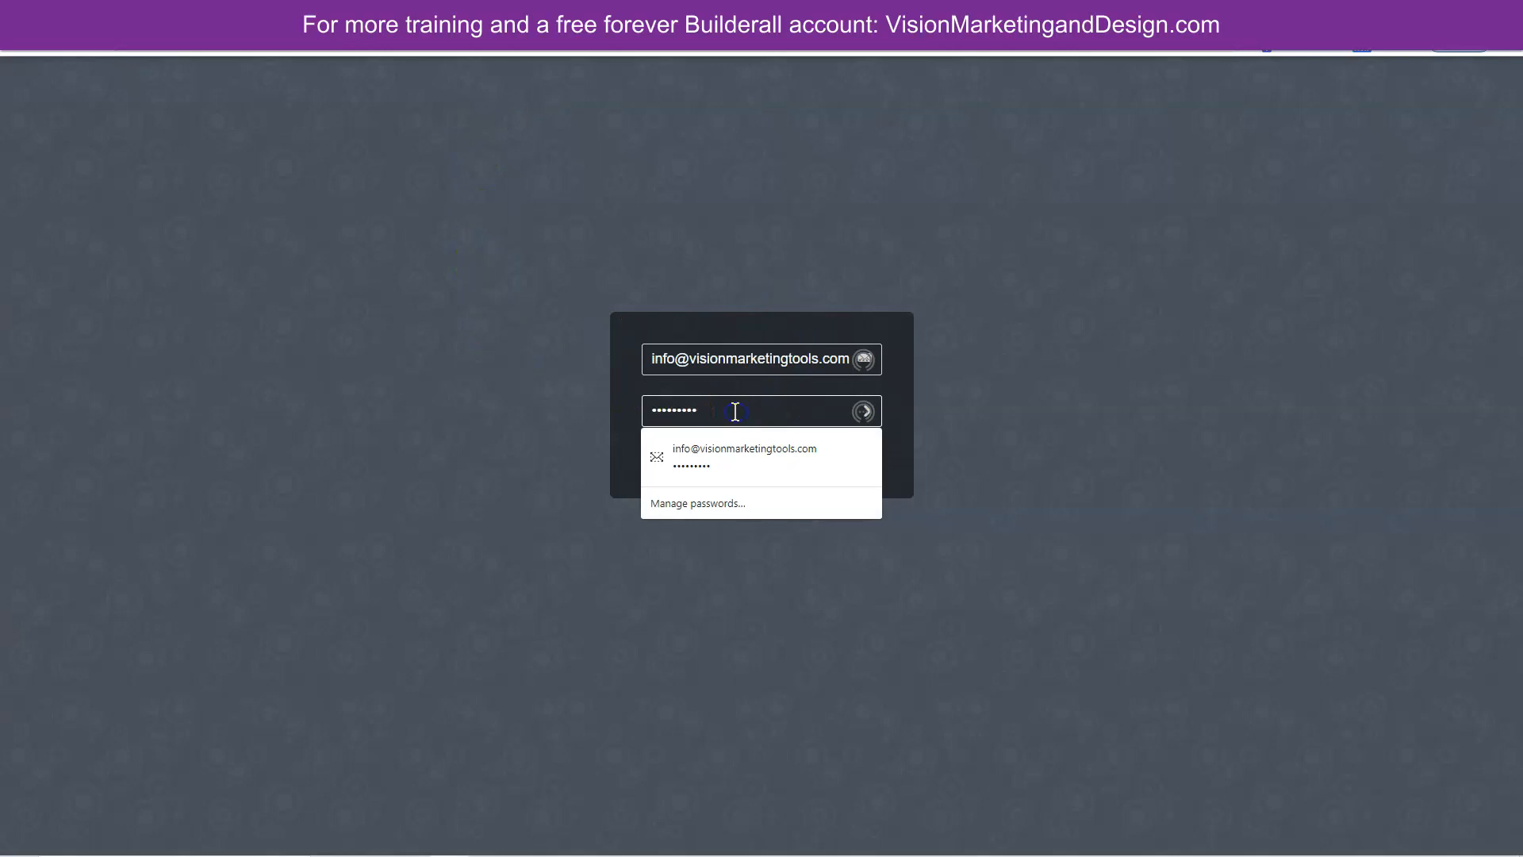
key(Return)
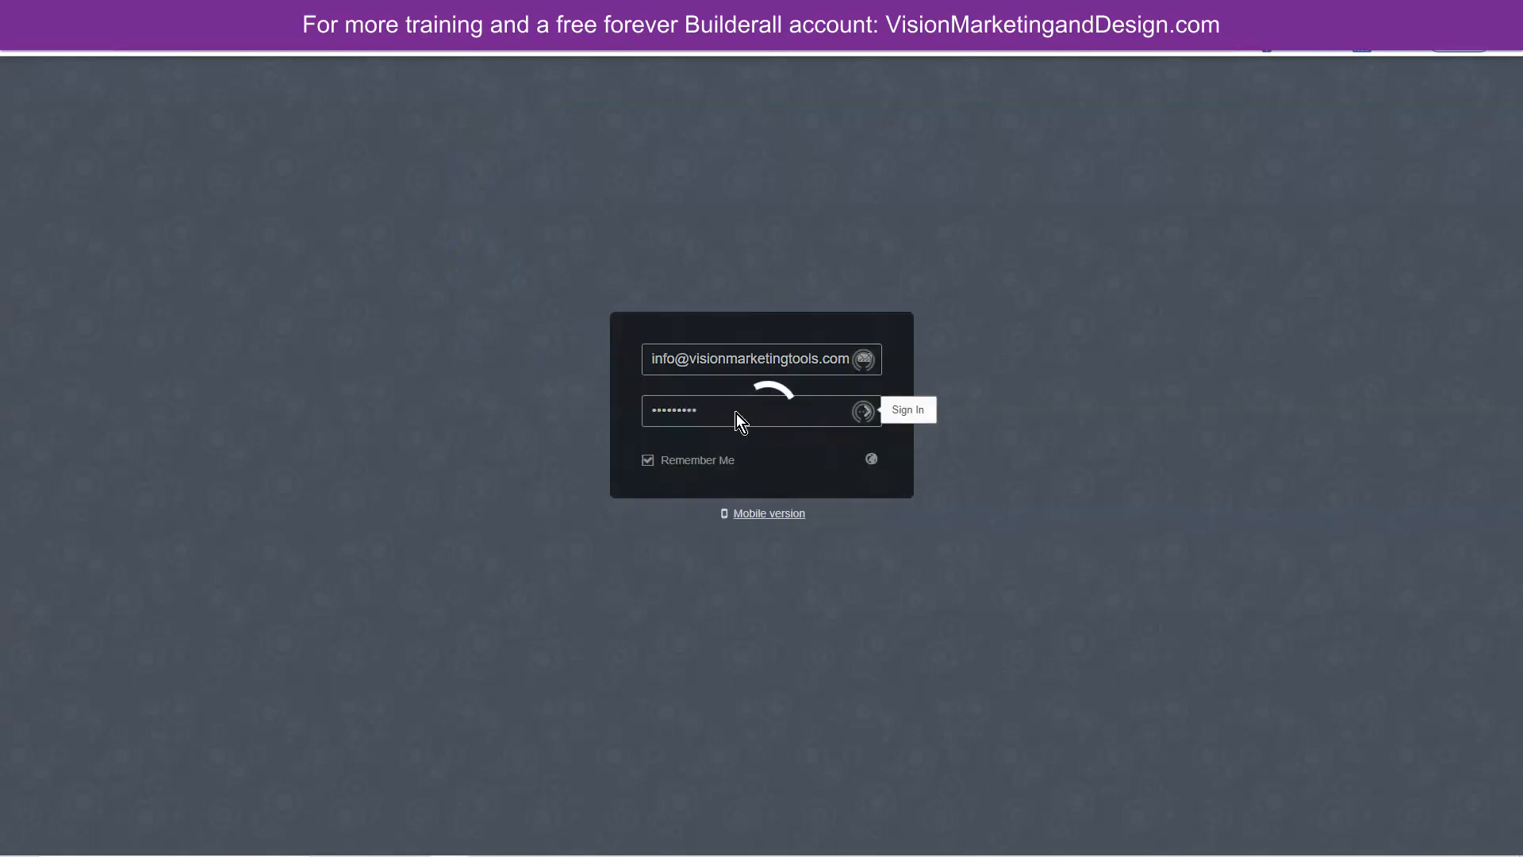
click(928, 456)
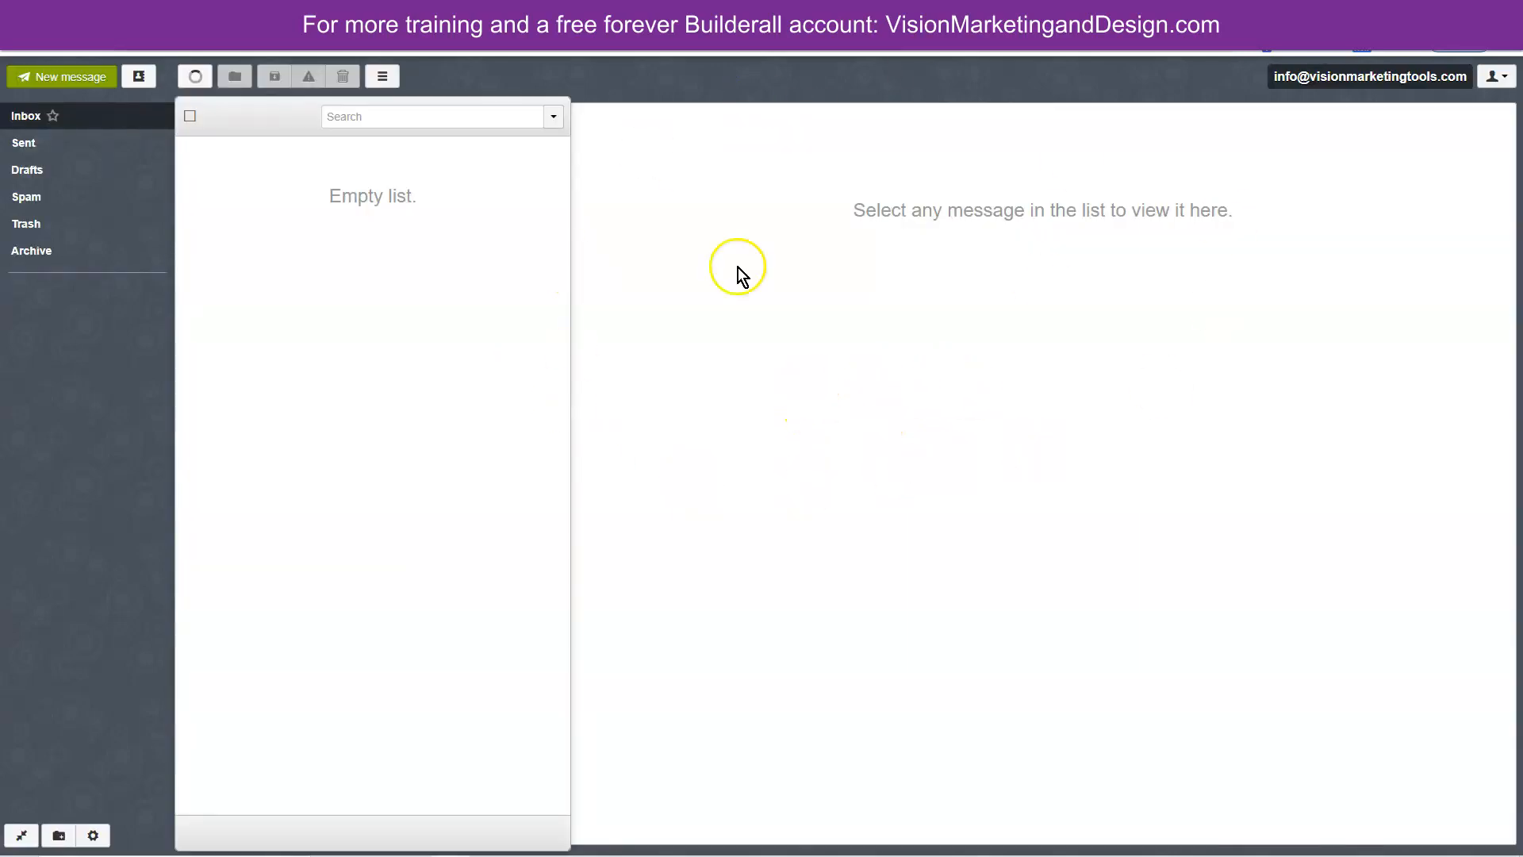
- Start adding another mail account from the account menu, then cancel the dialog
click(1491, 79)
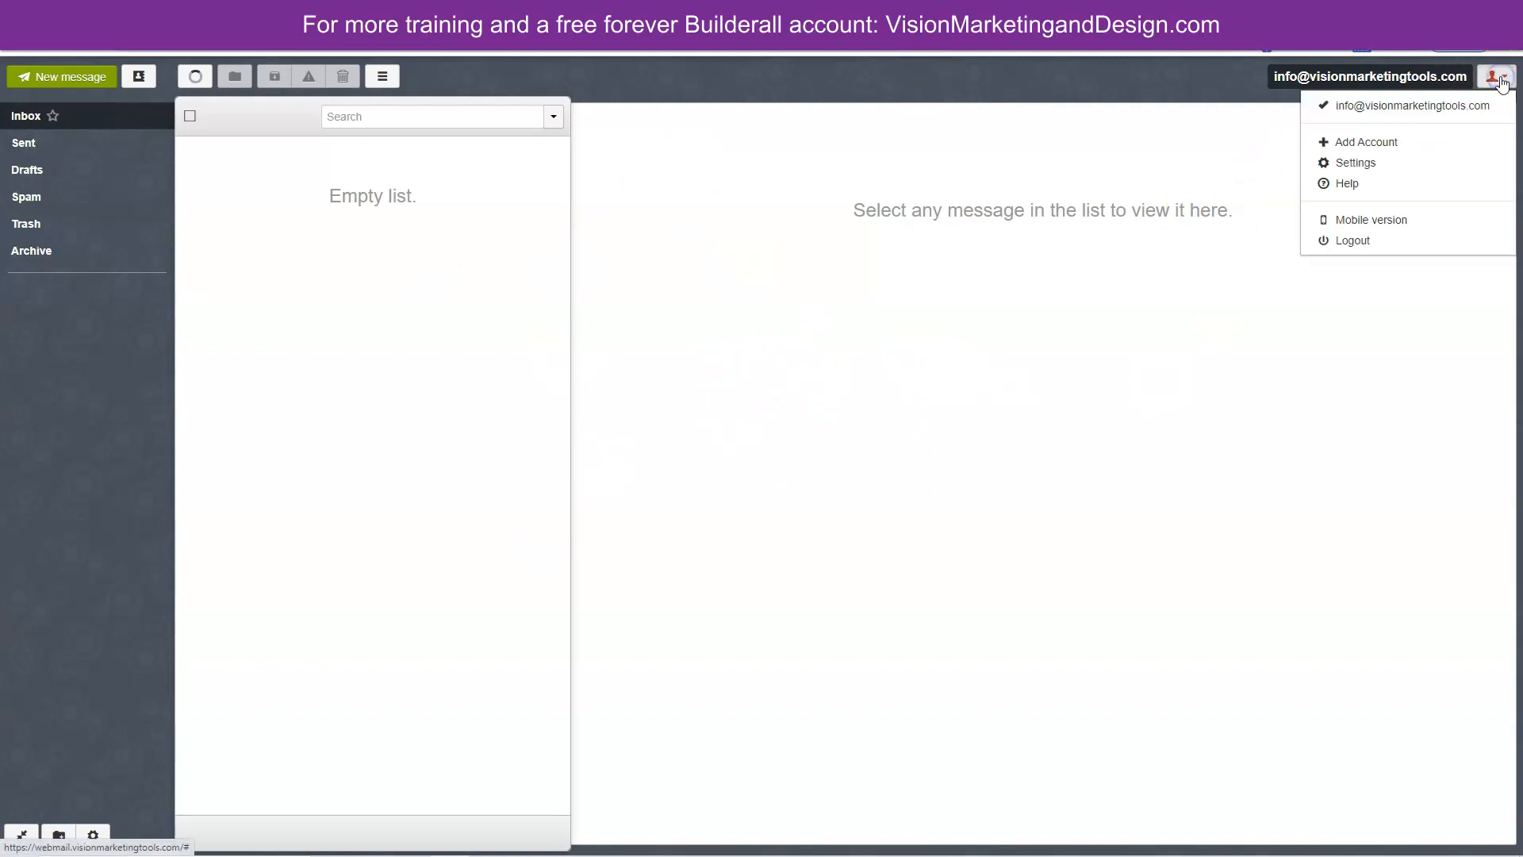
click(1361, 142)
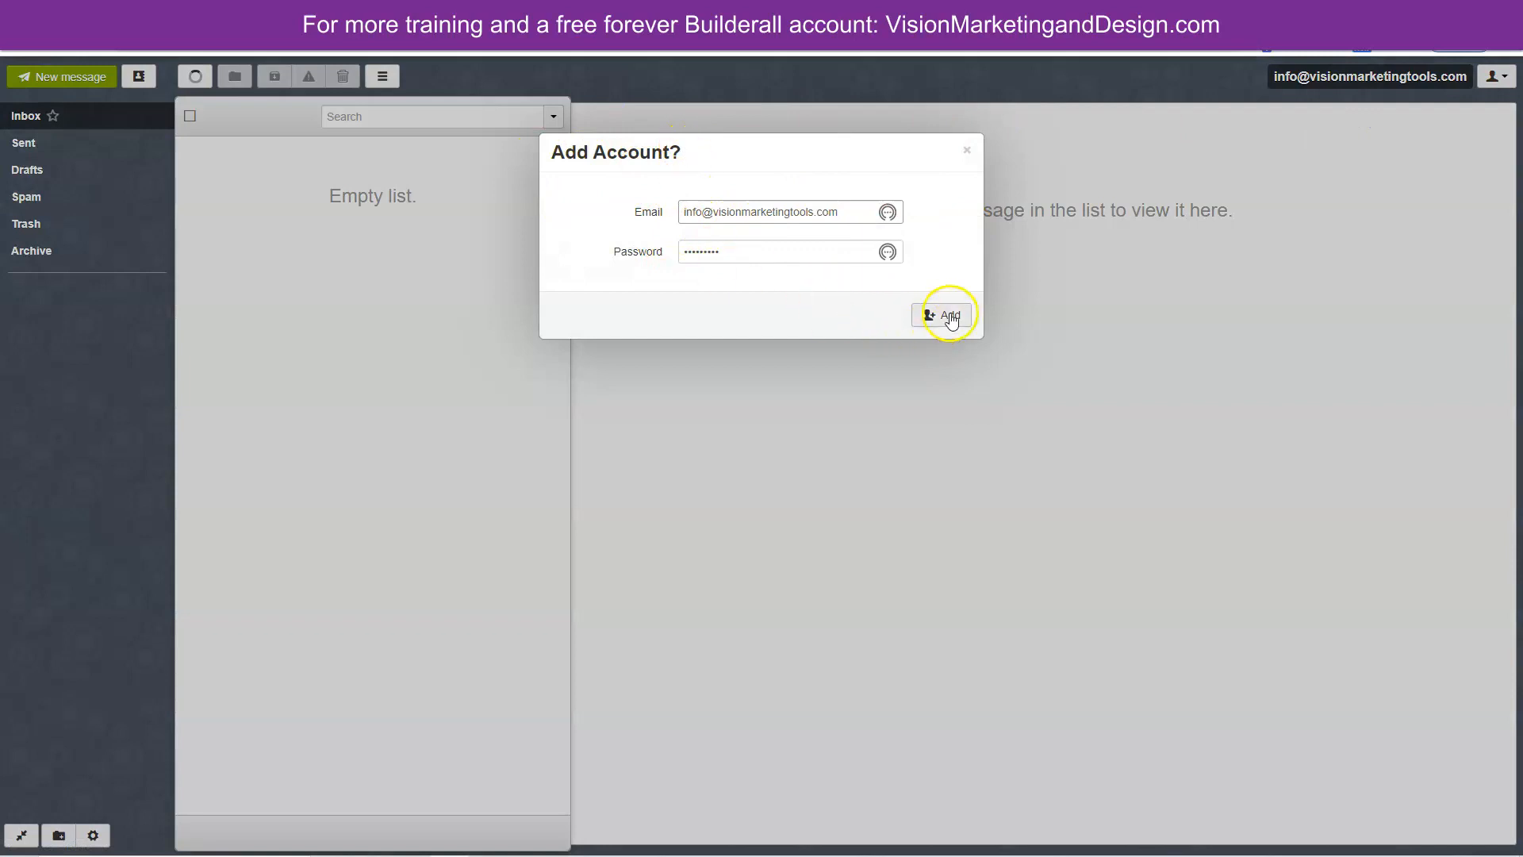
click(966, 151)
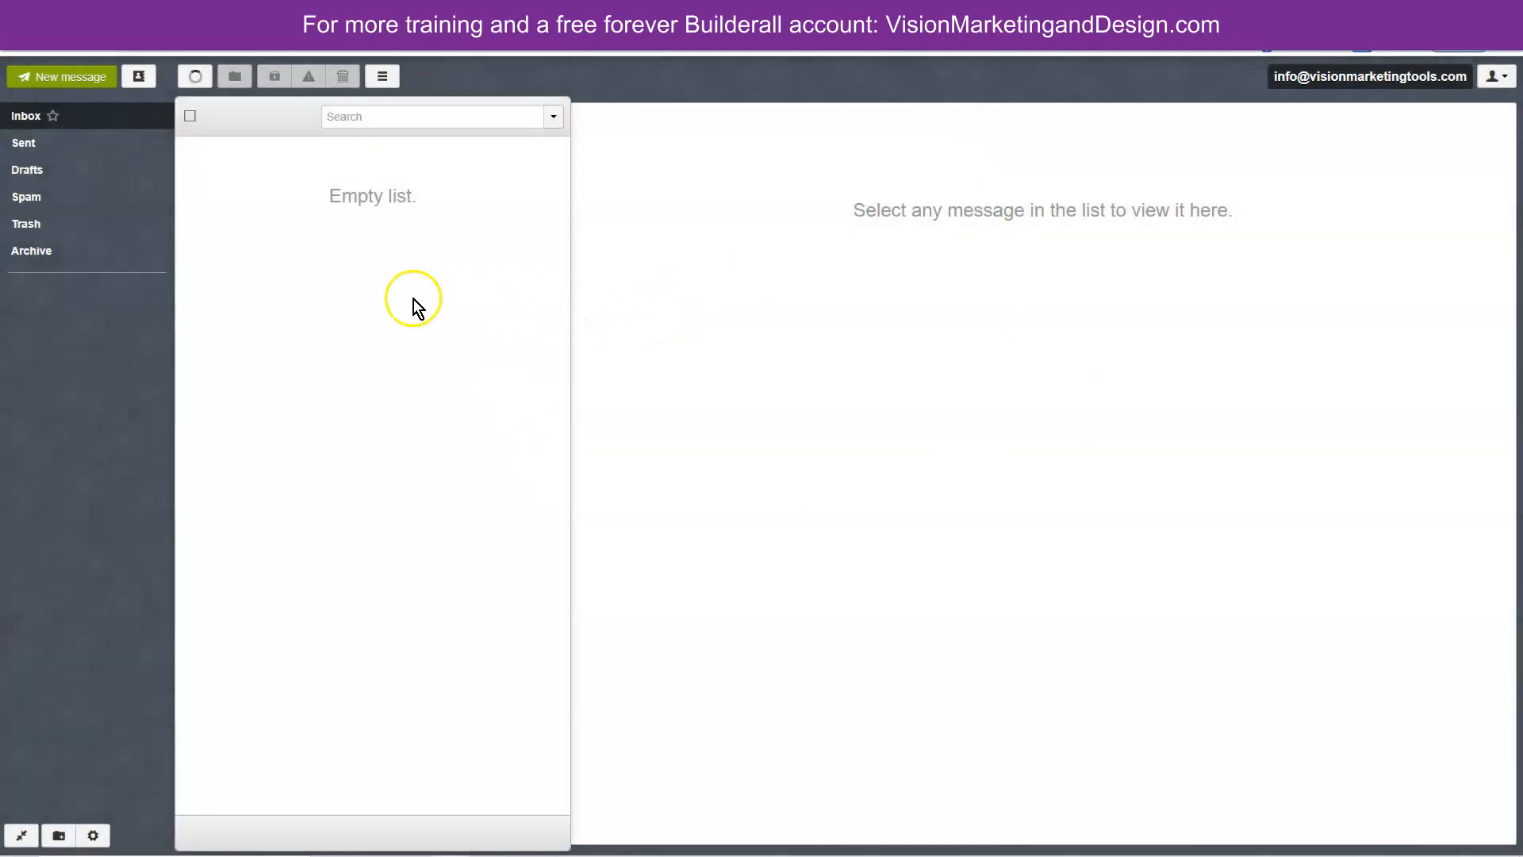